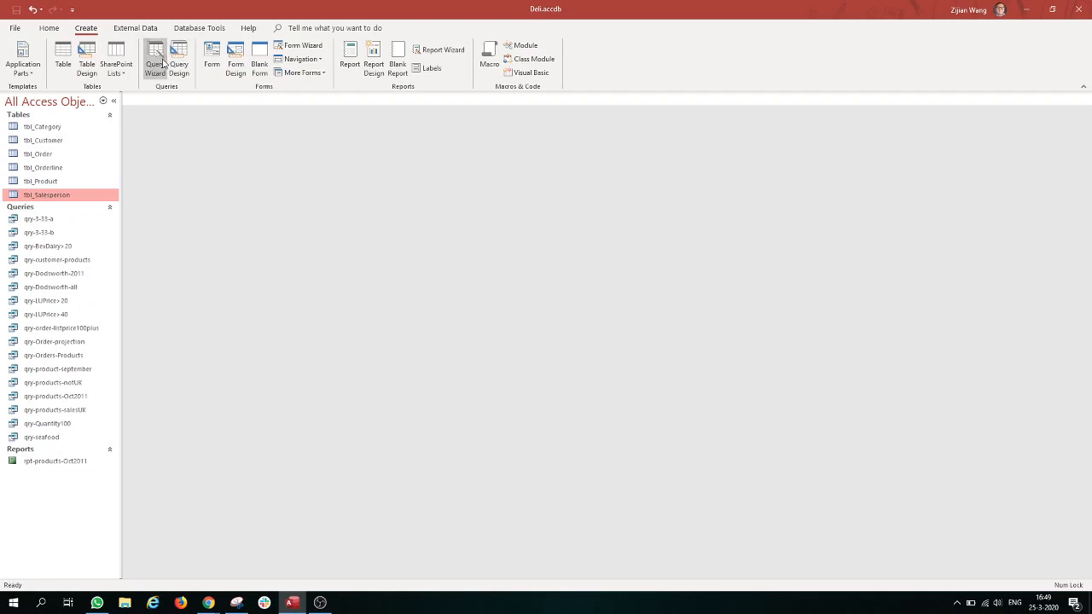
Step: Start a simple query with the wizard and include all fields from the tbl_Order table
left_click(152, 65)
left_click(590, 330)
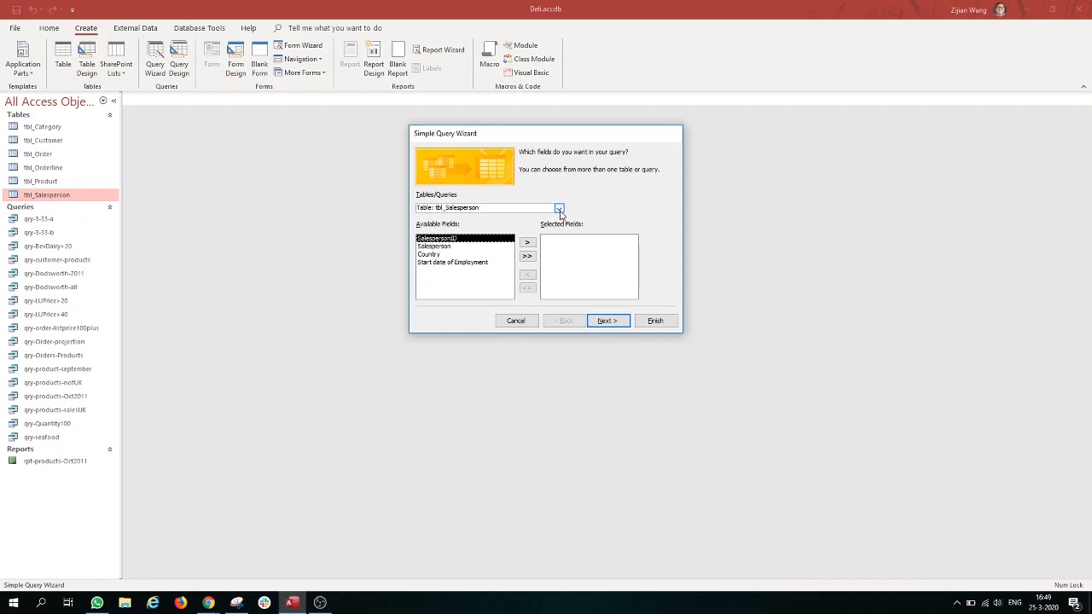
left_click(558, 208)
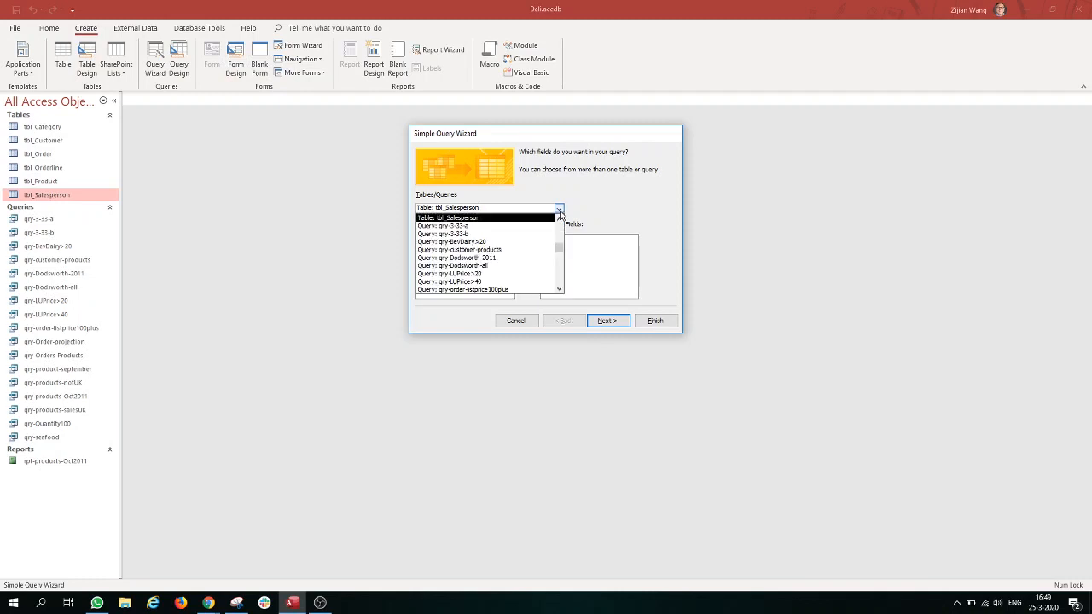
scroll(555, 228, "up", 2)
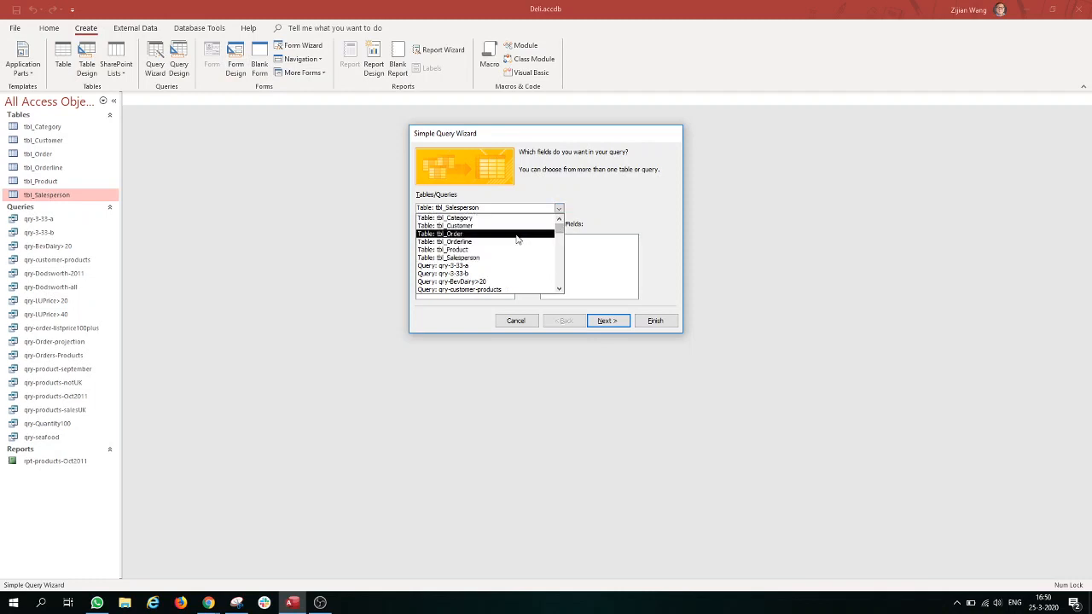
left_click(516, 236)
left_click(528, 257)
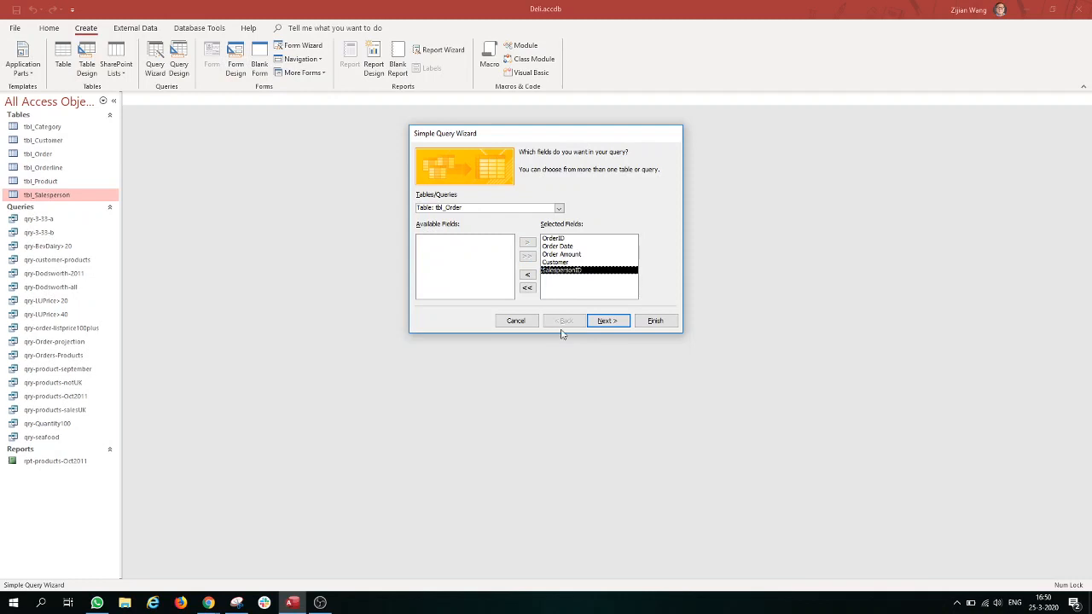
Step: Keep it a detail query, title it qry-customerorder, and finish with the query open to view its information
left_click(607, 324)
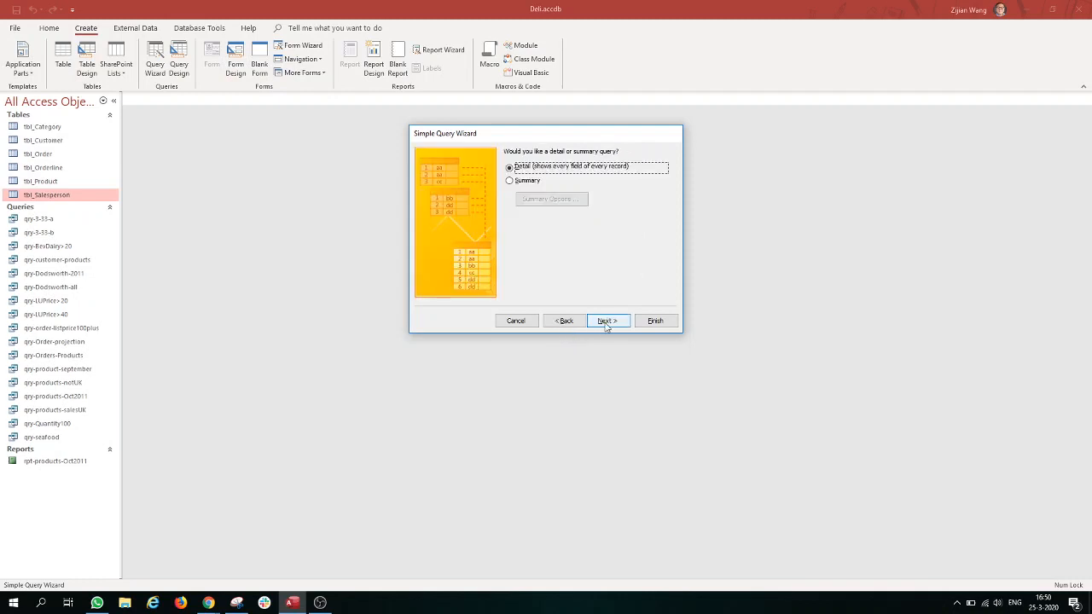
left_click(607, 322)
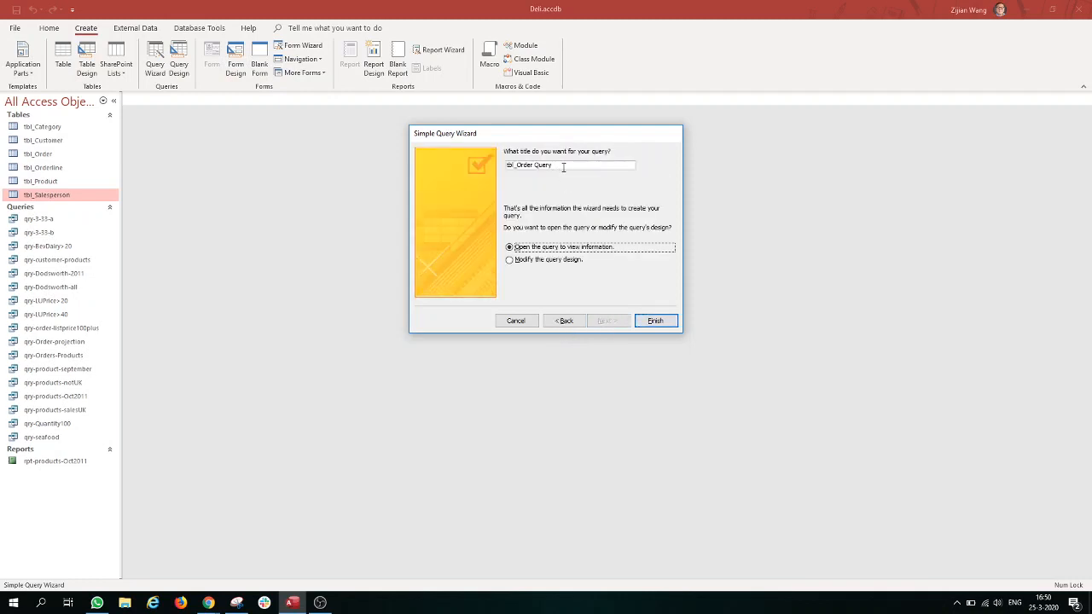
left_click_drag(562, 167, 505, 166)
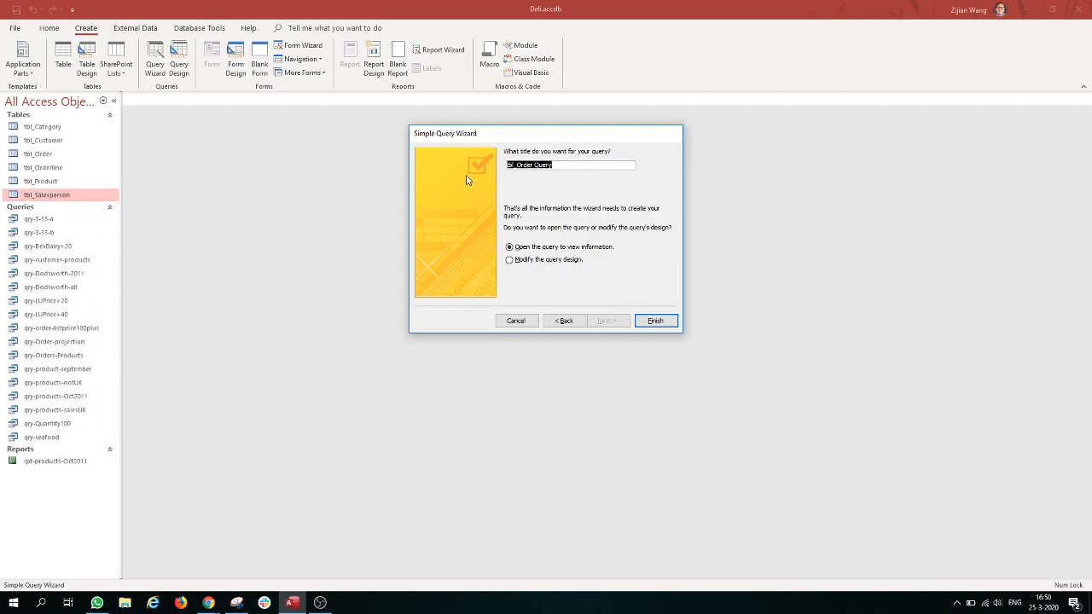
type("q")
type("ry-customerorder")
left_click(655, 320)
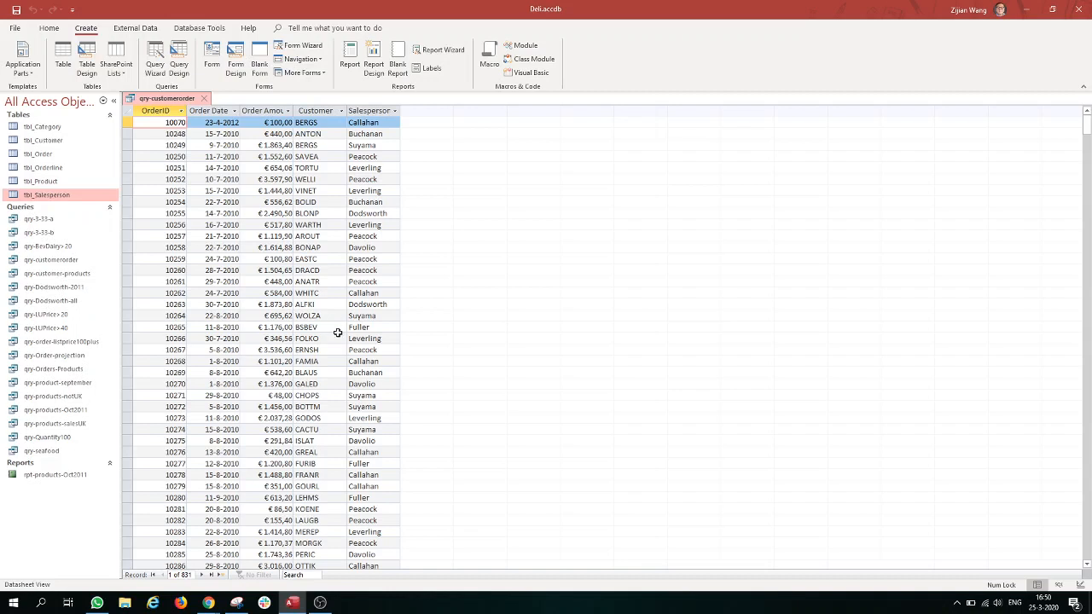
Step: Open the query in Design View and sort the Customer field in ascending order
left_click(49, 28)
left_click(15, 56)
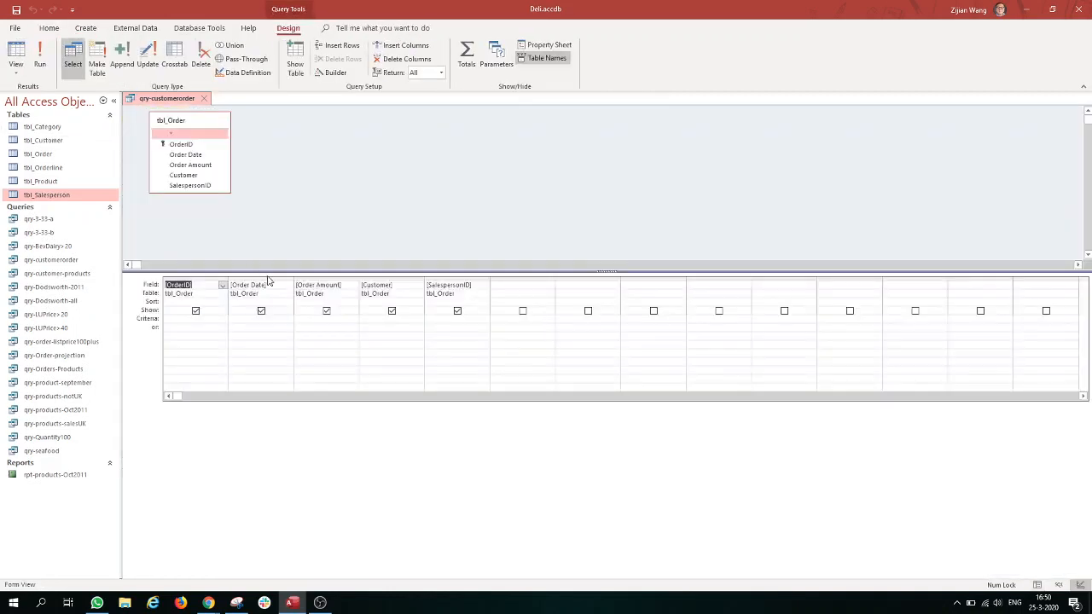
left_click(390, 302)
left_click(418, 302)
left_click(416, 309)
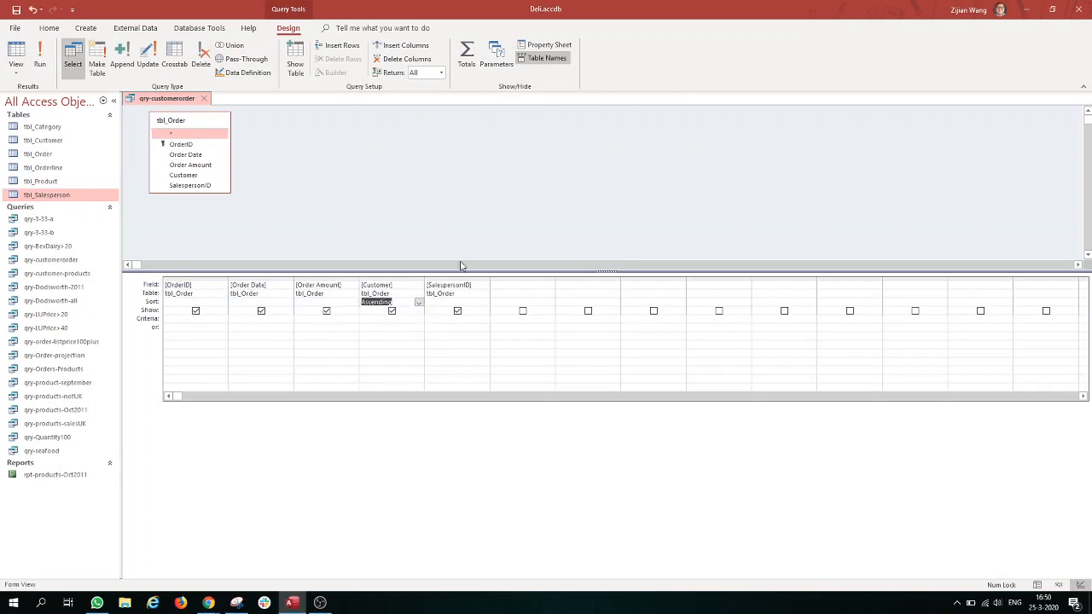
Step: Run the sorted query, and close it with its changes saved
left_click(40, 61)
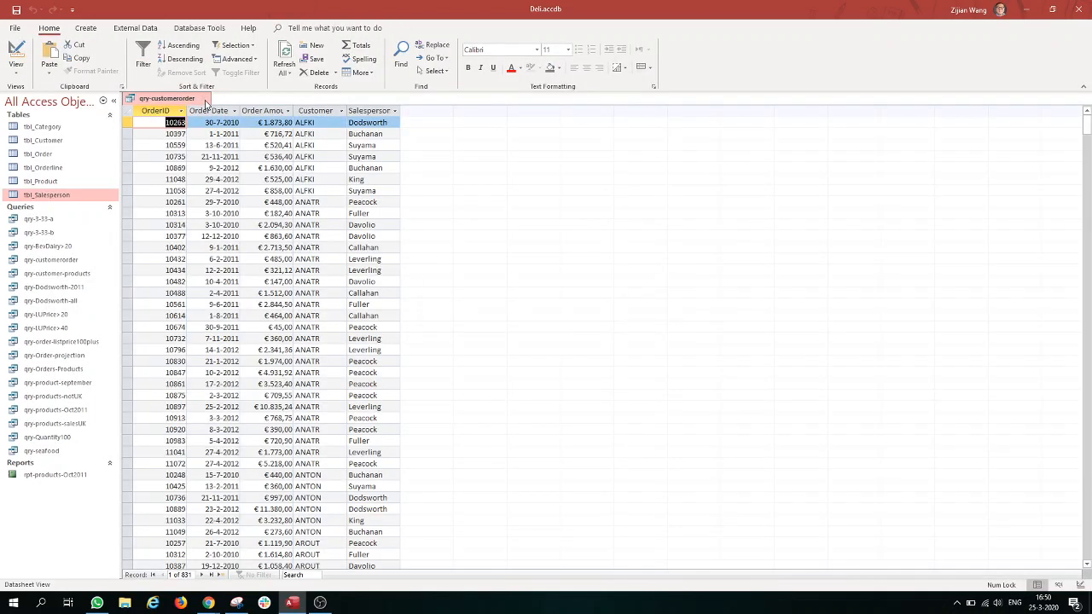
left_click(203, 99)
left_click(510, 334)
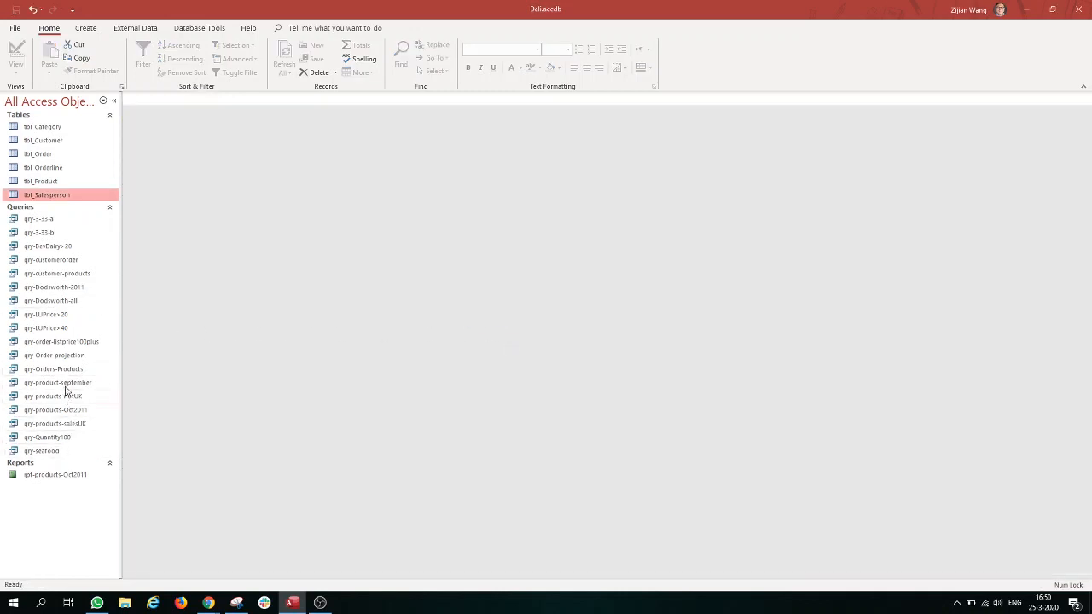
Step: Start a report with the Report Wizard based on qry-customerorder and include all of its fields
left_click(59, 260)
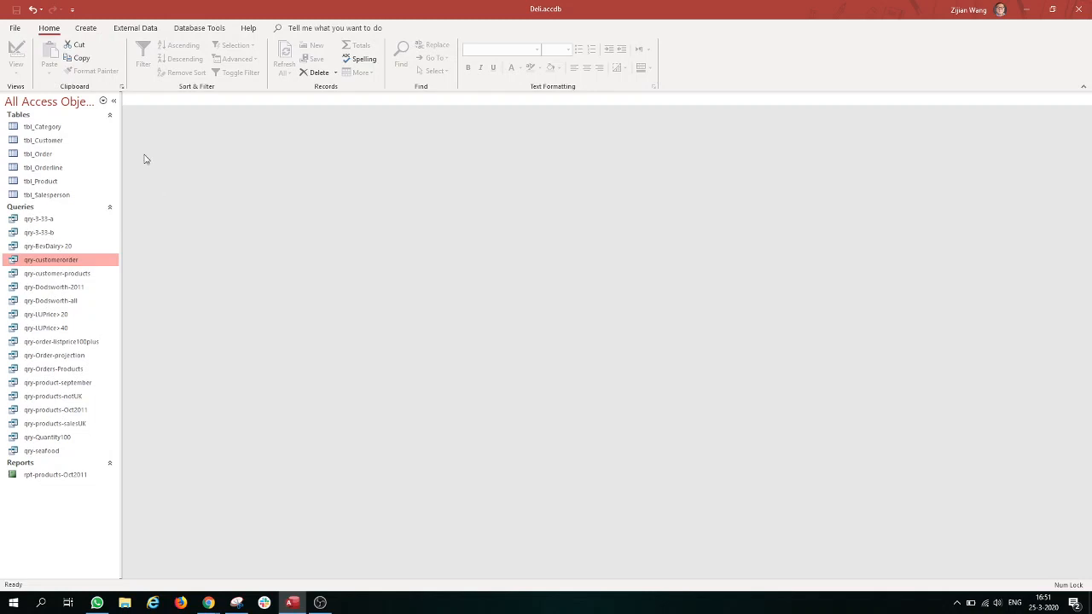
left_click(87, 29)
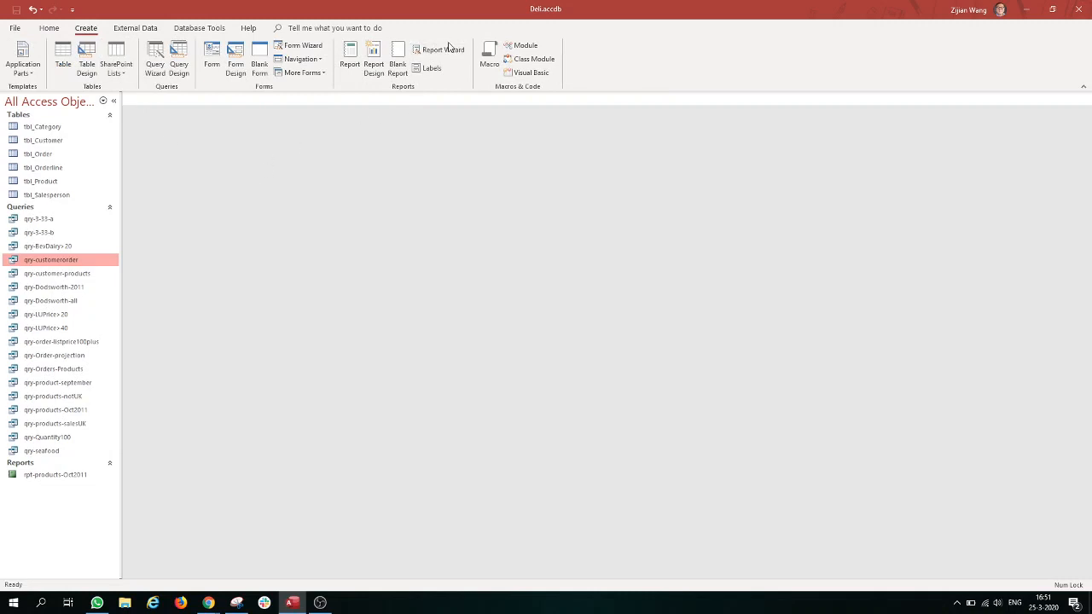
left_click(447, 49)
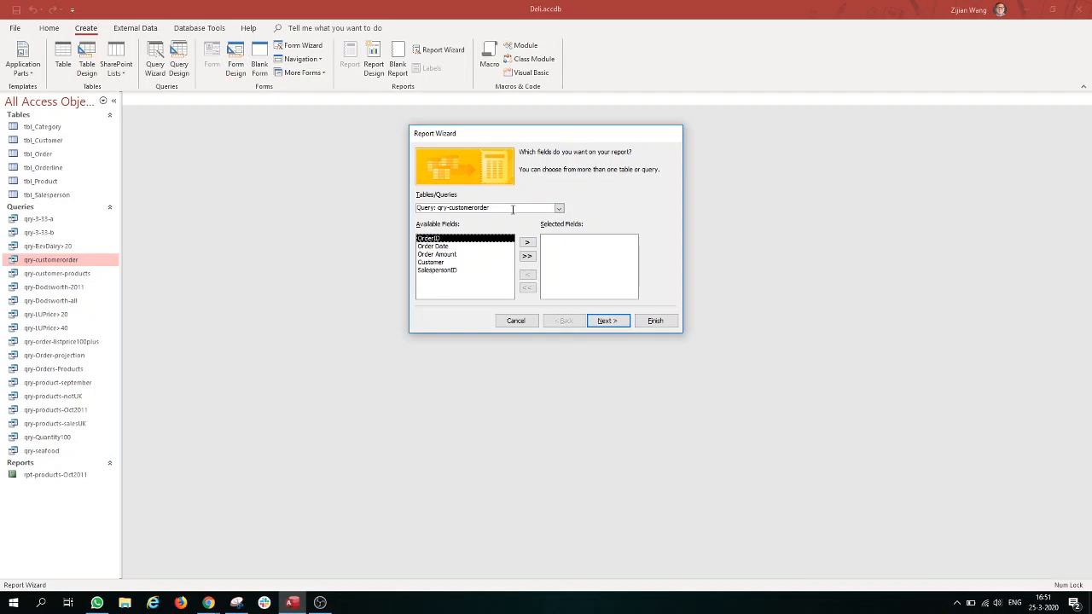
left_click(559, 208)
mouse_move(560, 260)
left_mouse_down()
mouse_move(556, 220)
mouse_move(557, 255)
left_mouse_up()
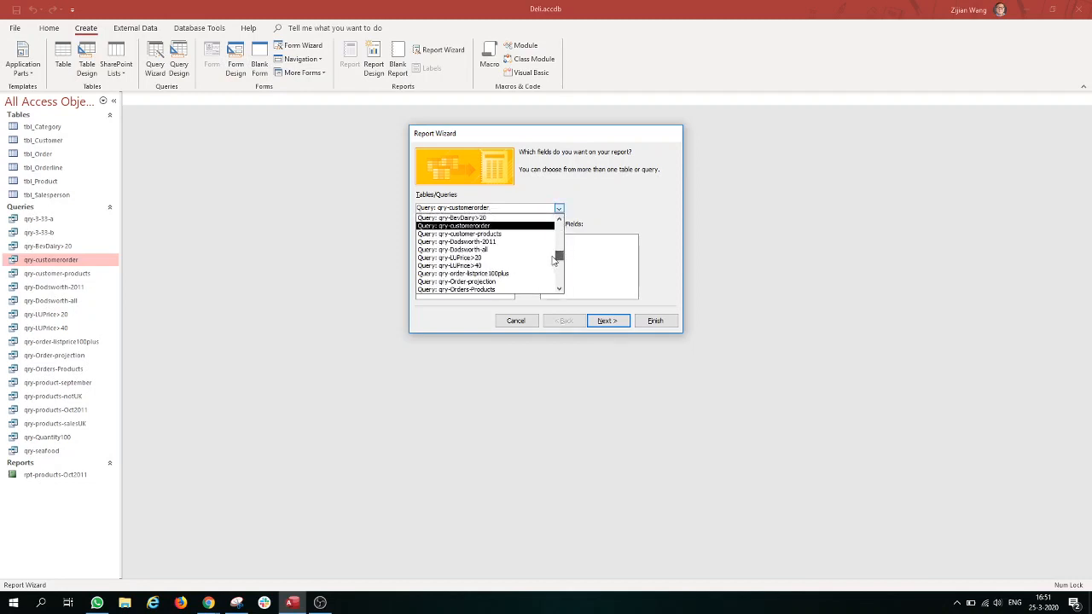
left_click(590, 207)
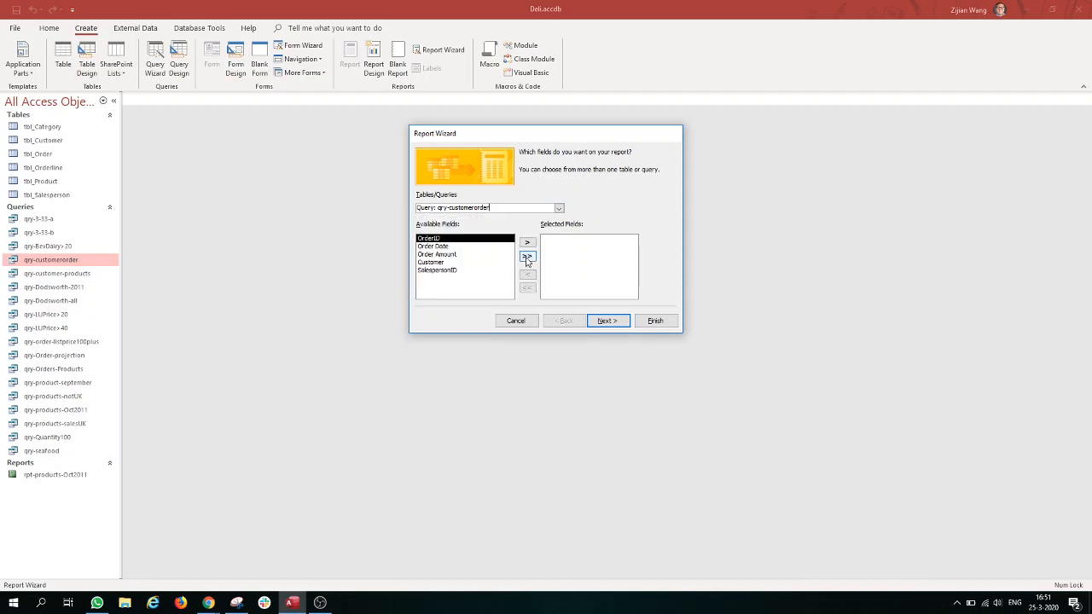
left_click(526, 256)
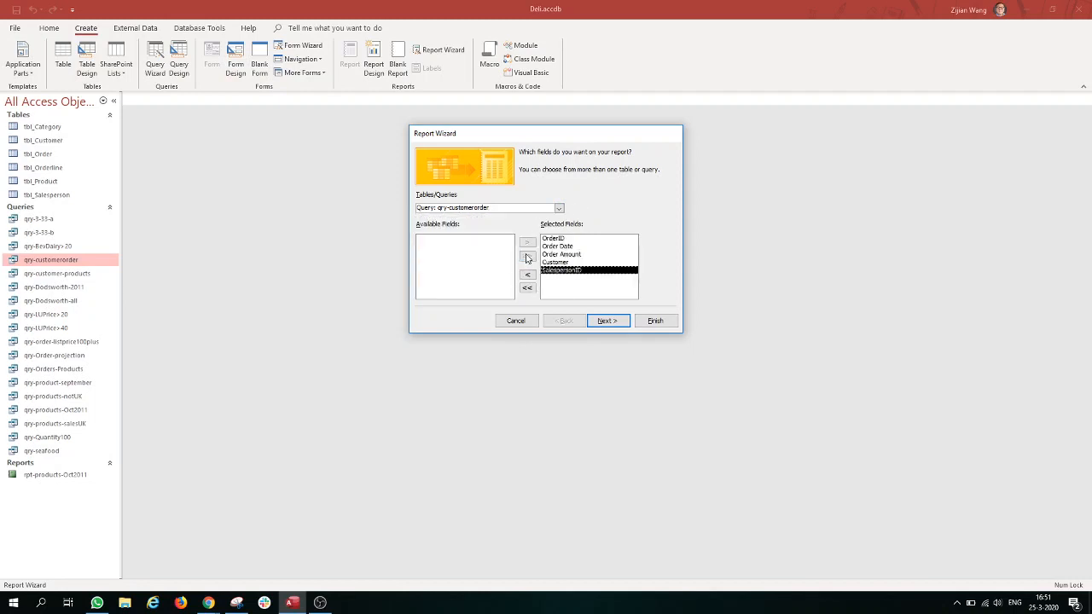
Step: Group the report by Customer and keep the Stepped layout in portrait orientation without adding any sorting
left_click(608, 322)
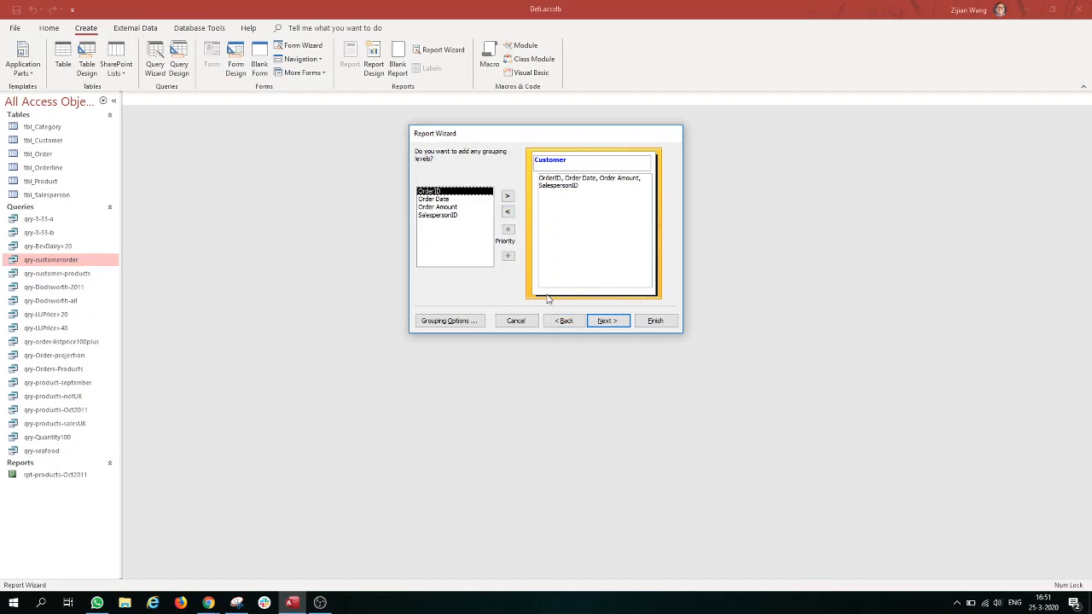
left_click(601, 320)
left_click(602, 320)
left_click(602, 320)
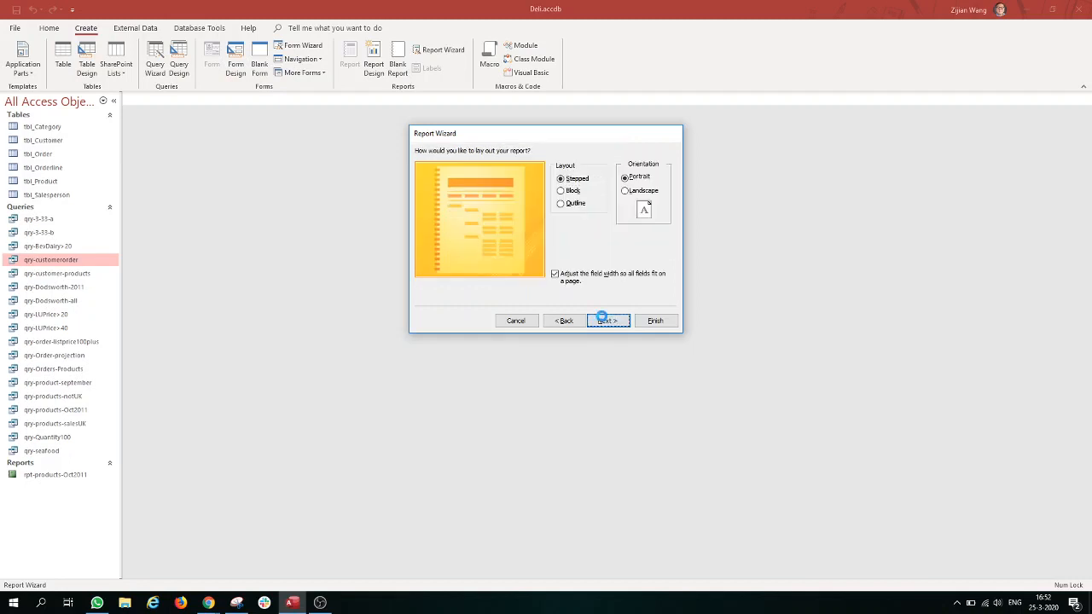
Step: Title the report rpt-customerorder and finish the wizard with the report previewed
left_click_drag(559, 165, 506, 164)
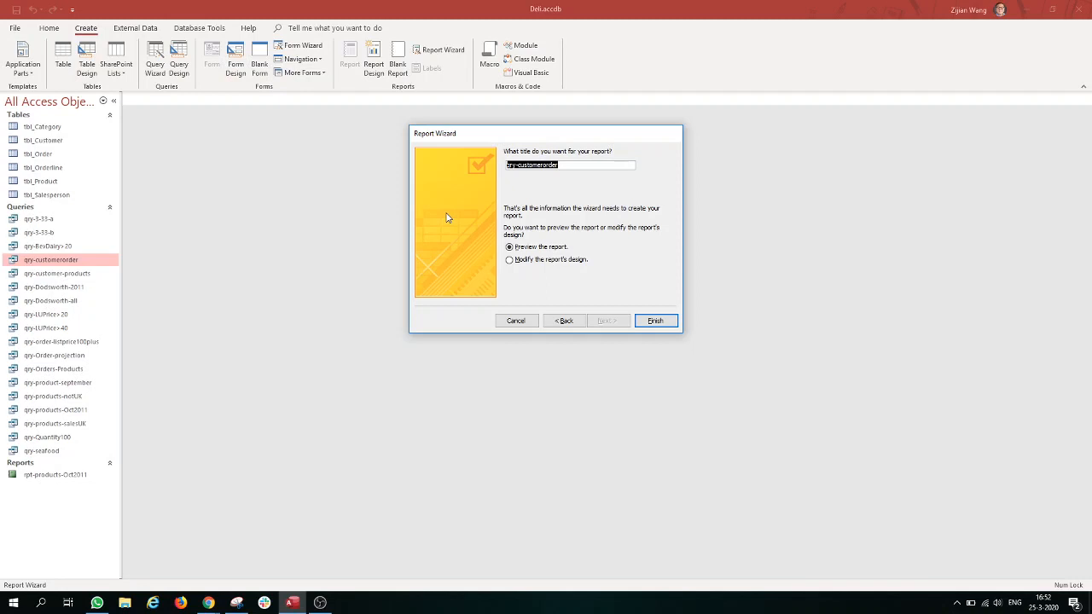
type("r")
type("pt-customerorder")
left_click(650, 321)
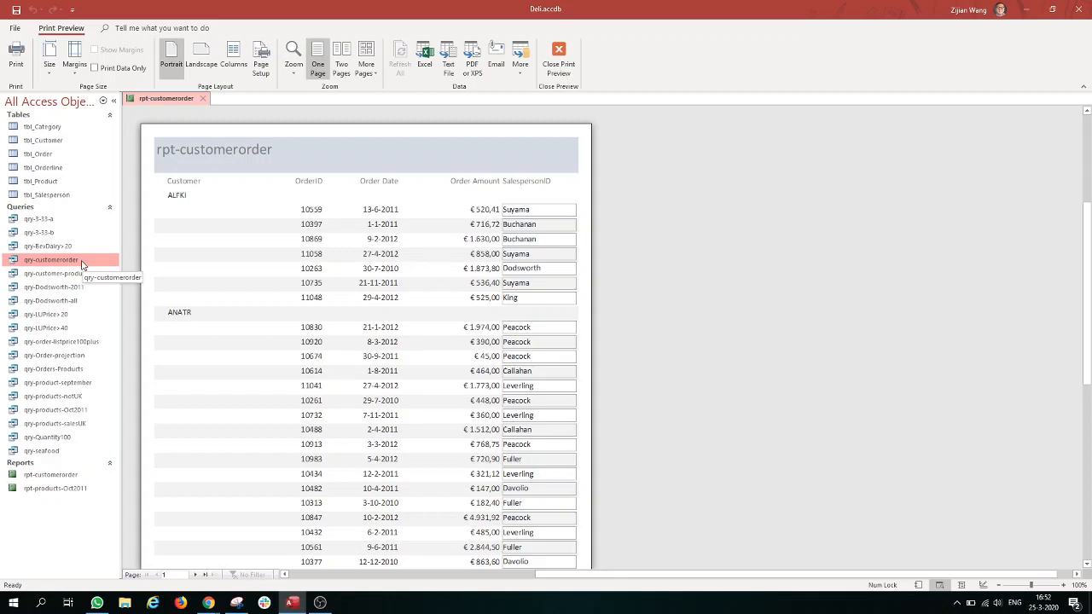
Step: Leave the print preview and switch the report to Layout View
key("Escape")
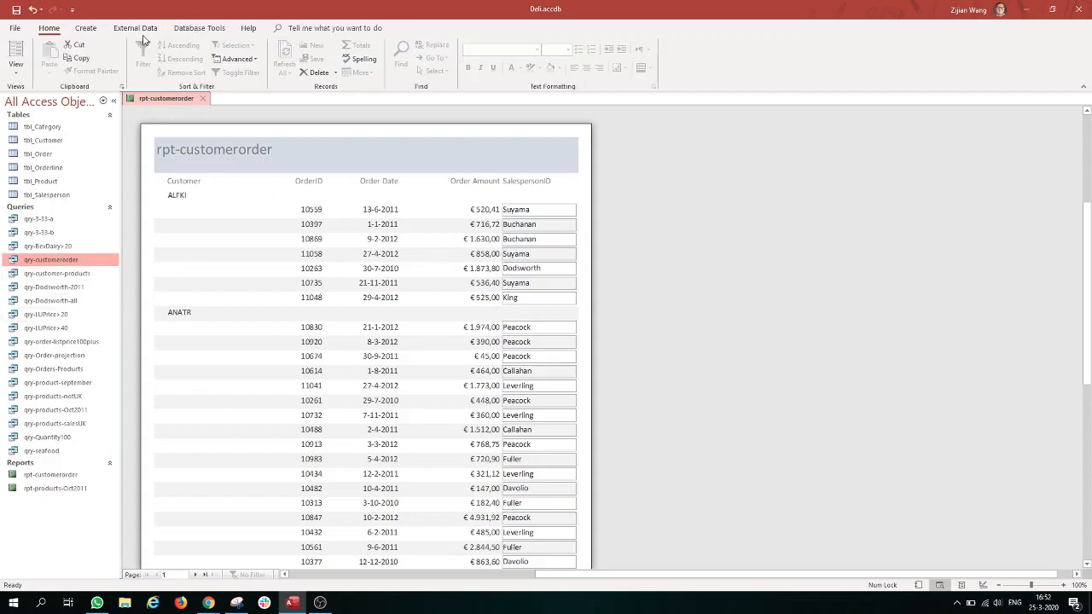
left_click(86, 31)
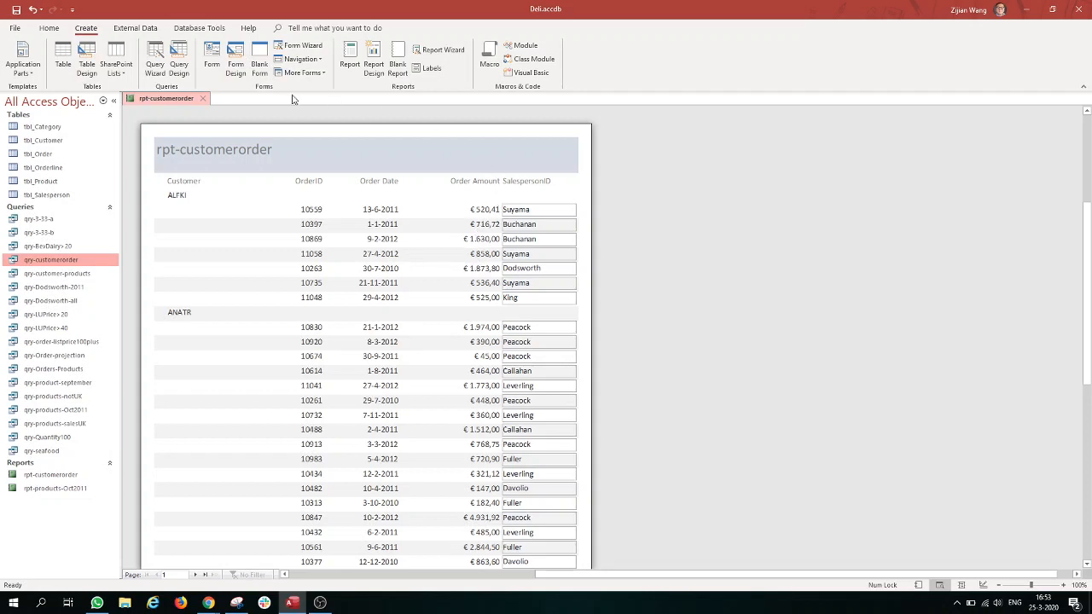
left_click(56, 32)
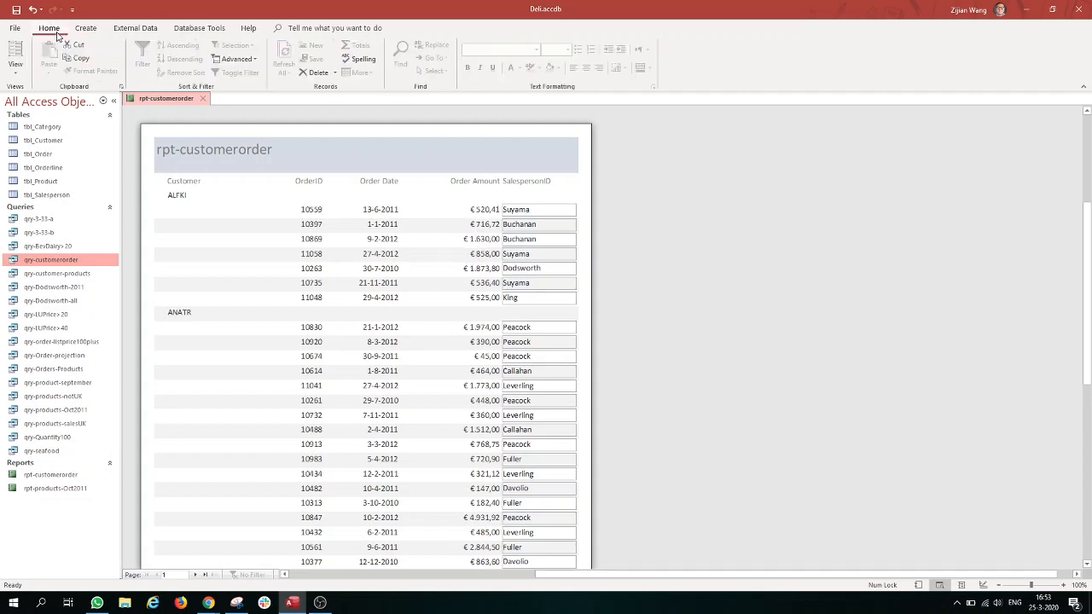
left_click(17, 70)
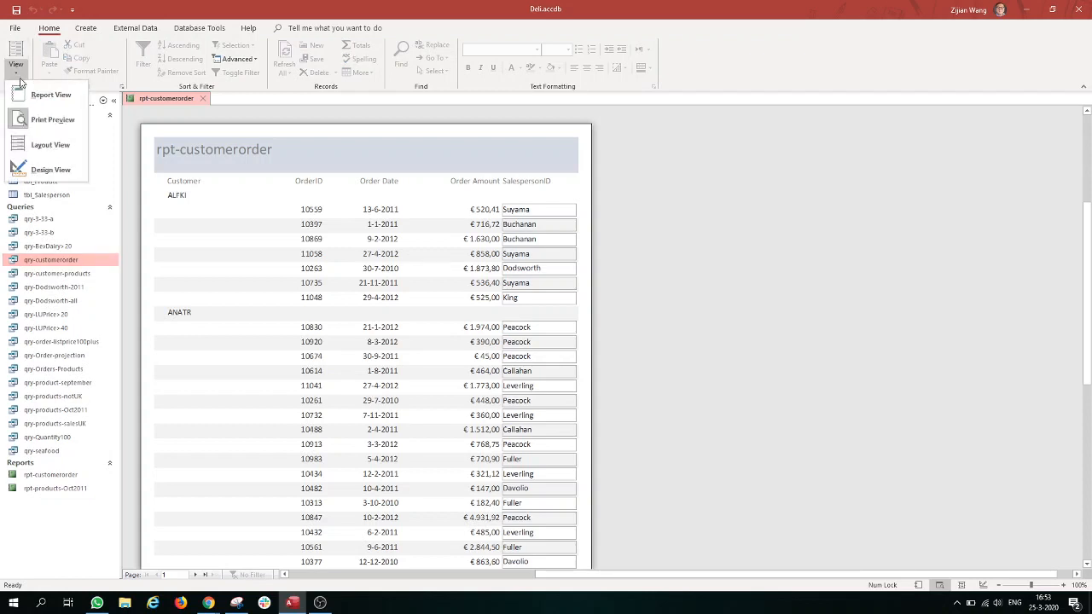
left_click(28, 145)
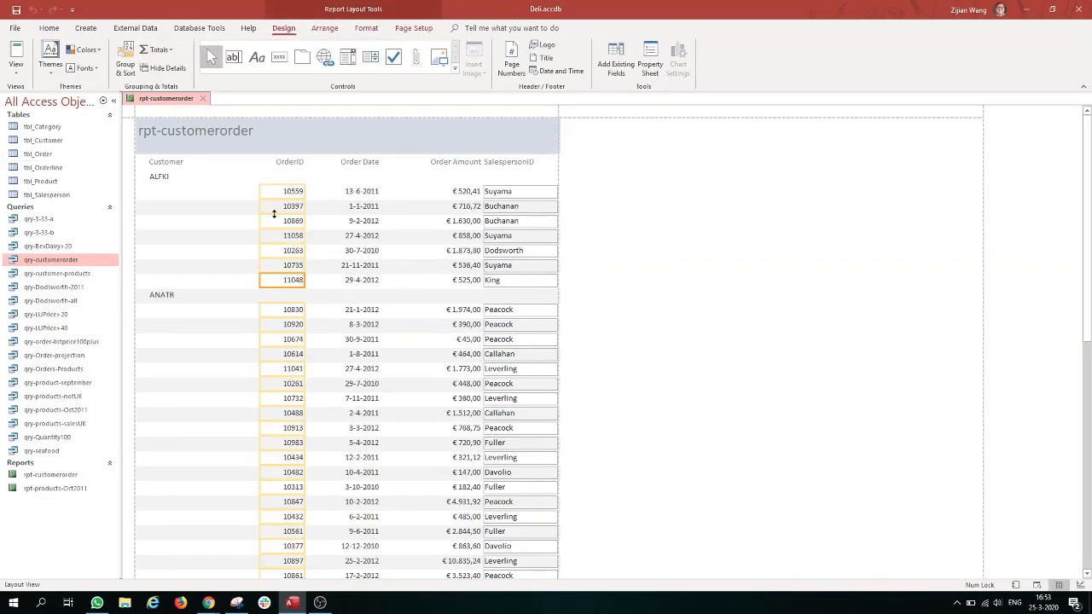
Step: Apply the Office color scheme to the report
left_click(294, 191)
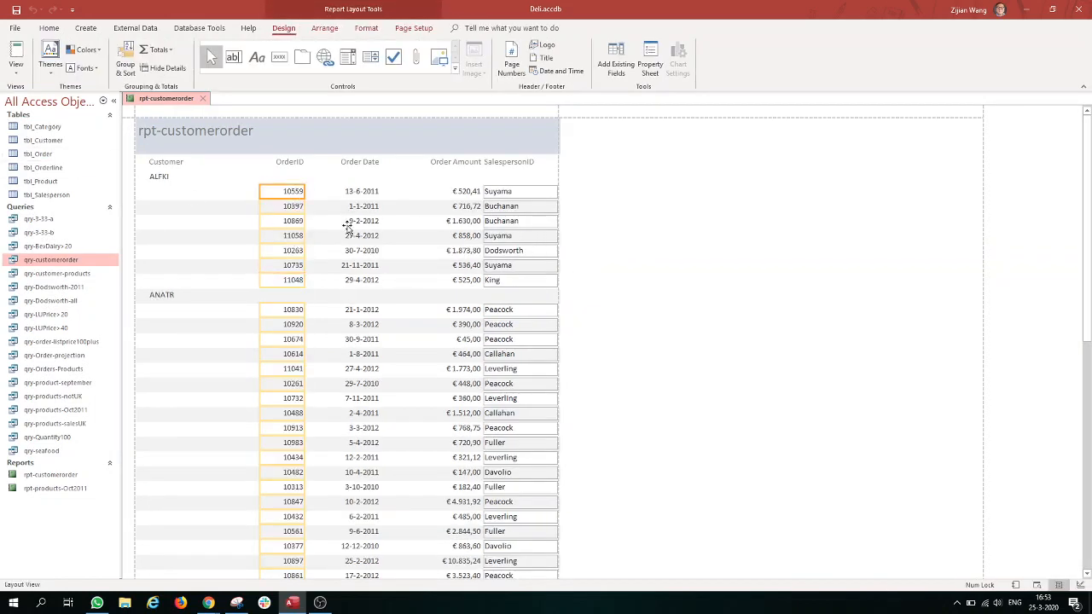
left_click(72, 50)
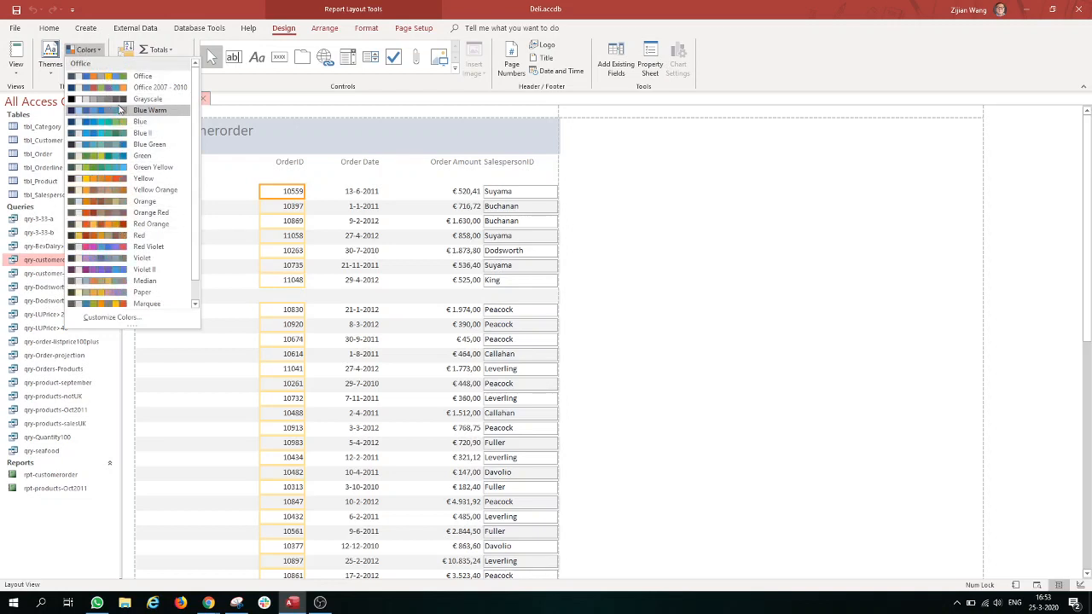
left_click(124, 76)
Step: Narrow the SalespersonID value boxes from both sides, leaving a gap after Order Amount, and check the column further down the report
left_click(383, 236)
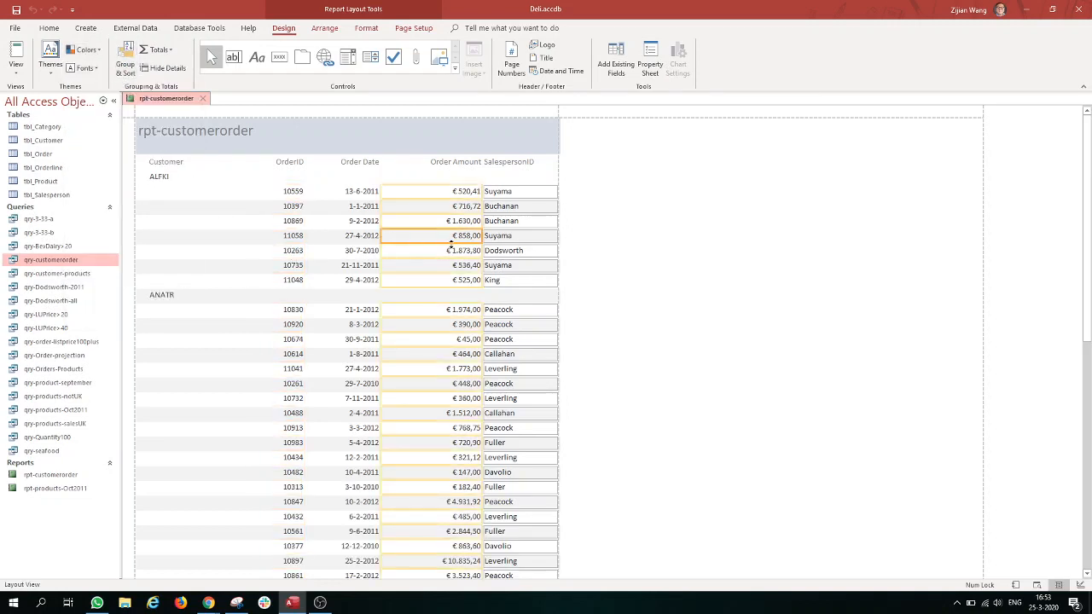
left_click(493, 207)
left_click(509, 192)
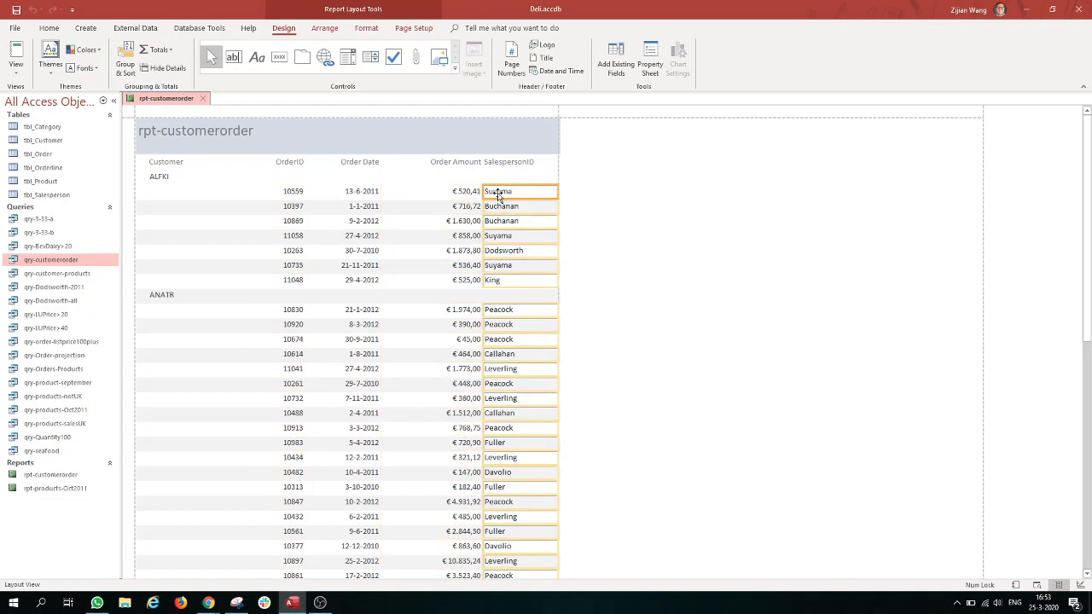
left_click_drag(482, 192, 500, 192)
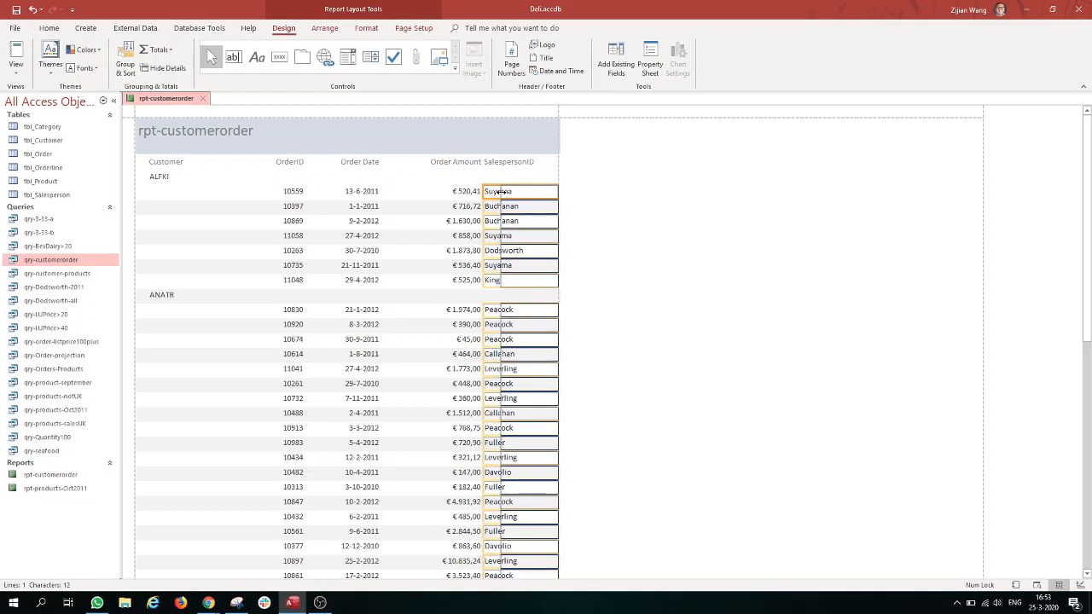
left_click_drag(499, 191, 500, 191)
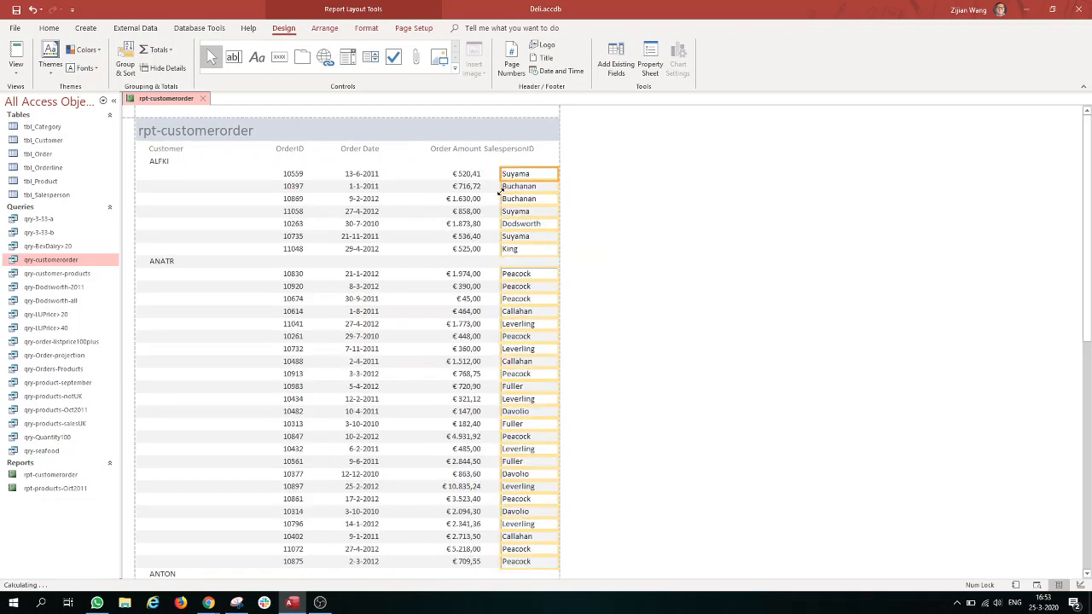
left_click_drag(559, 174, 547, 178)
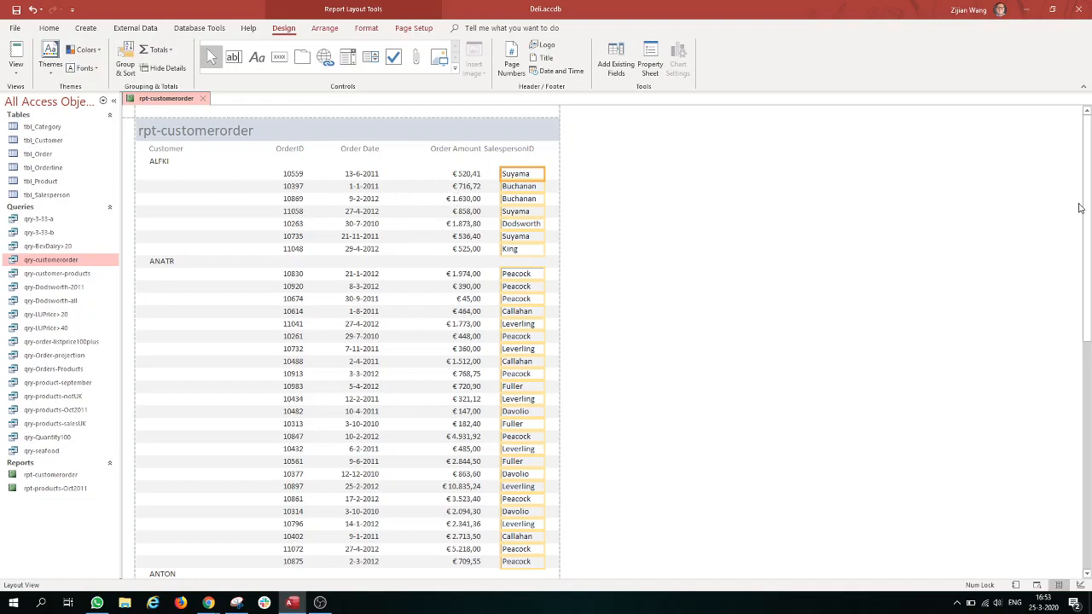
left_click_drag(1088, 329, 1090, 543)
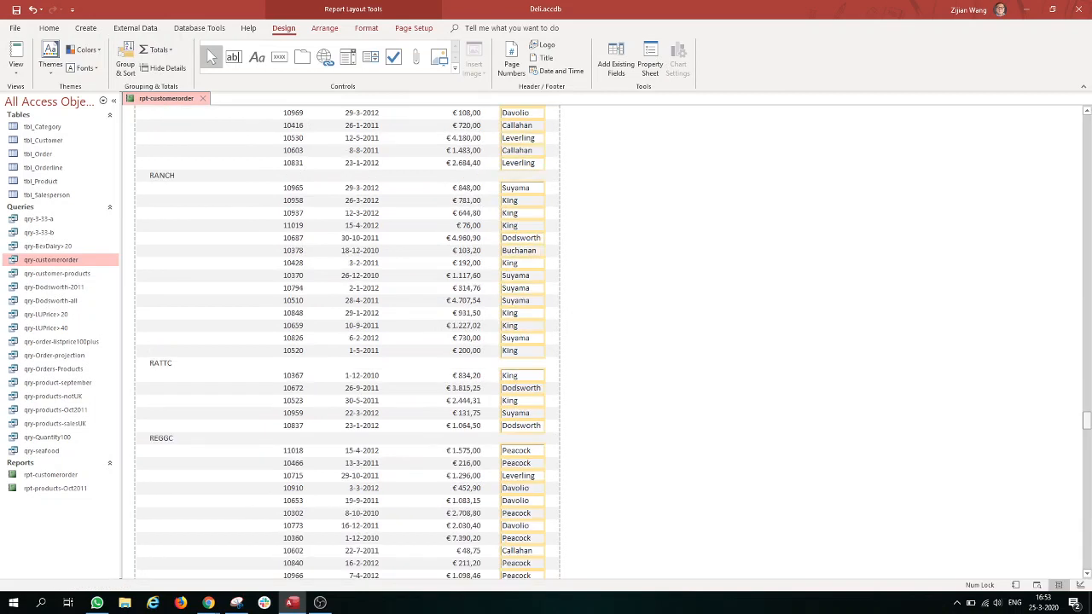
left_click(301, 424)
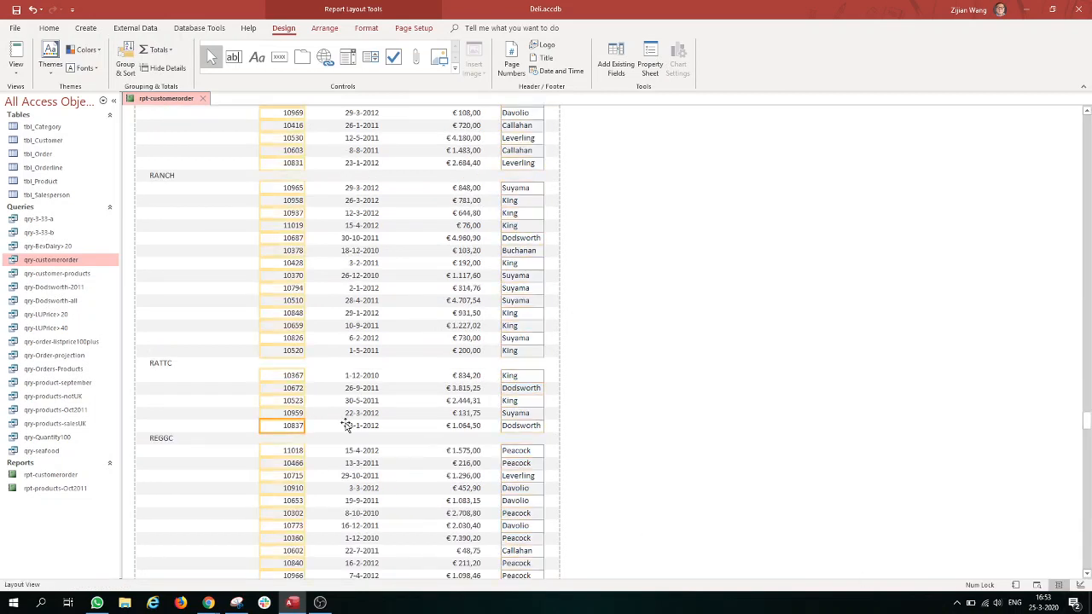
left_click(83, 69)
left_click(52, 68)
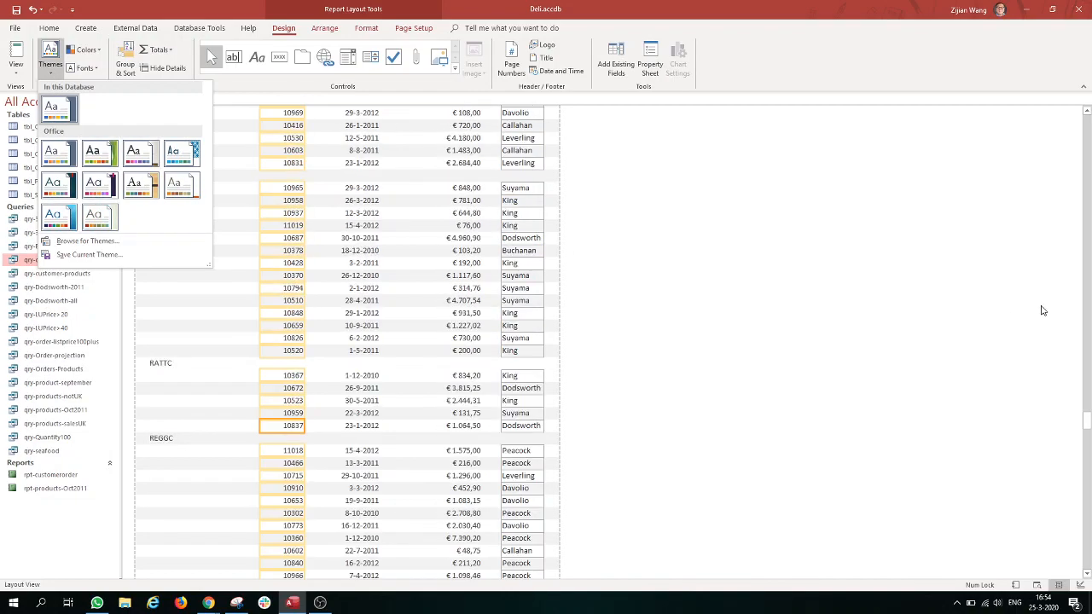
left_click_drag(1087, 415, 1086, 101)
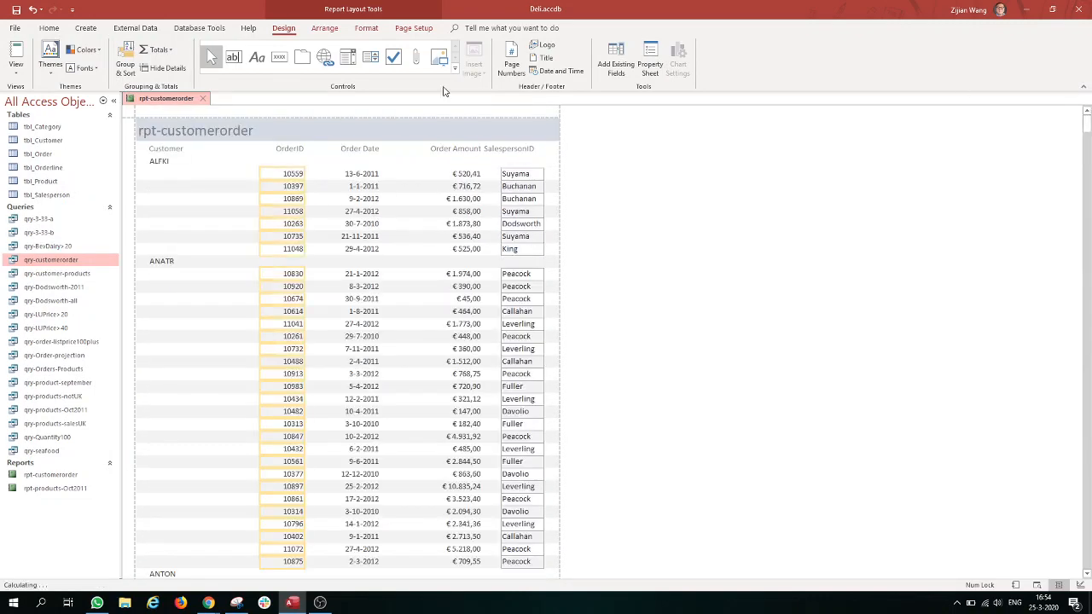
left_click(53, 68)
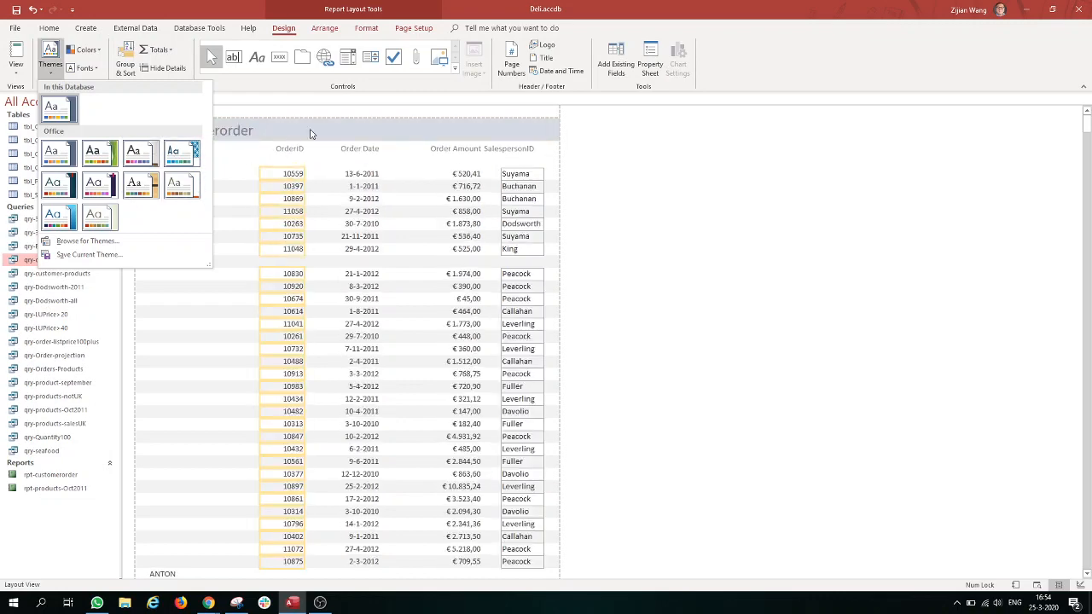
left_click(53, 68)
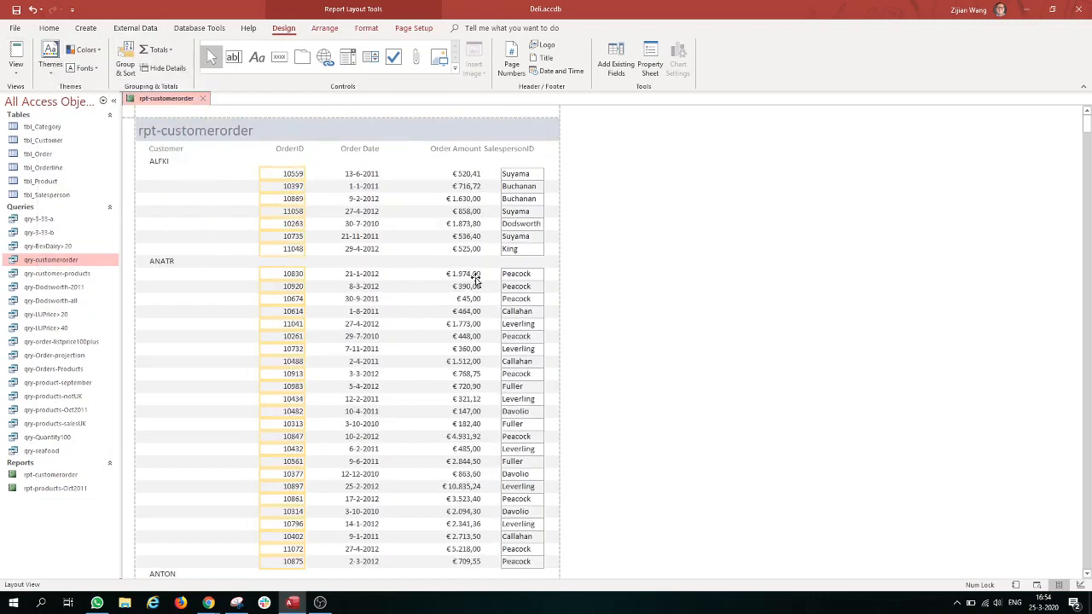
Step: Switch the report to Design View and expand the empty Report Footer section to about 0.5 cm high
left_click(13, 73)
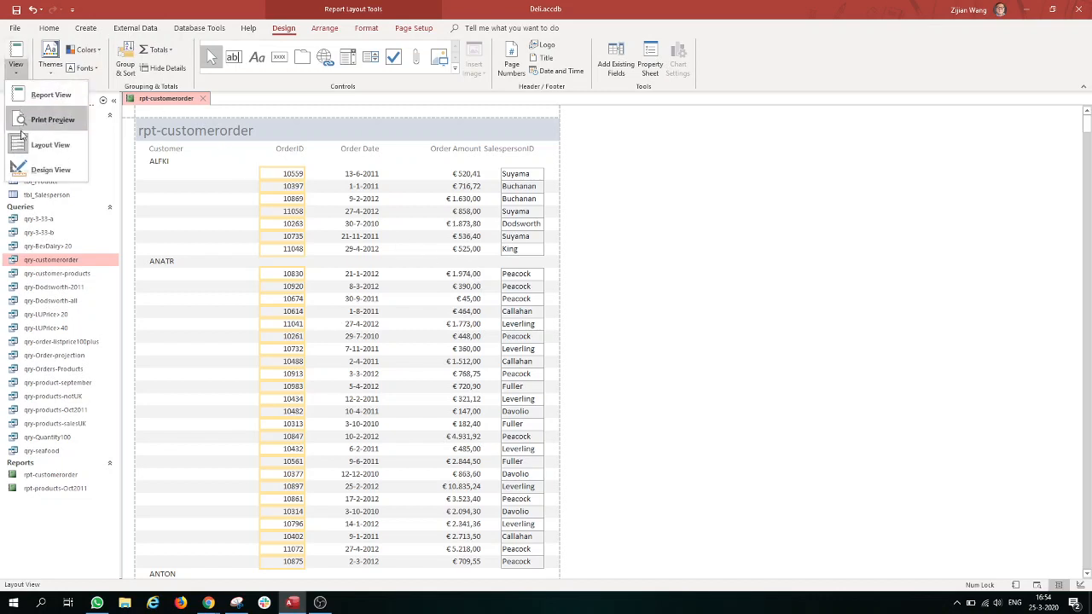
left_click(40, 171)
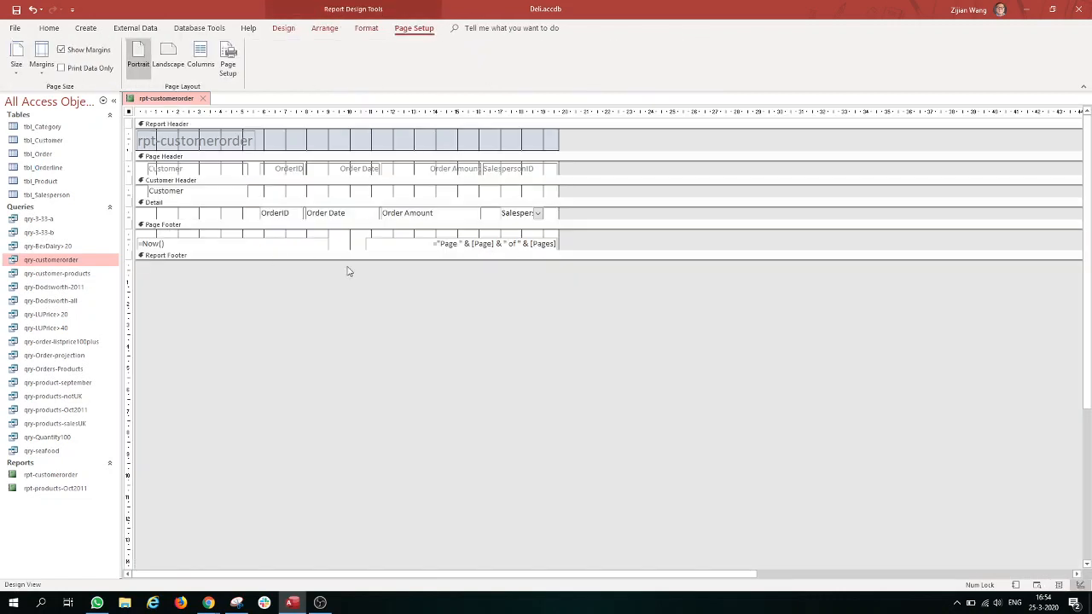
left_click_drag(426, 259, 433, 313)
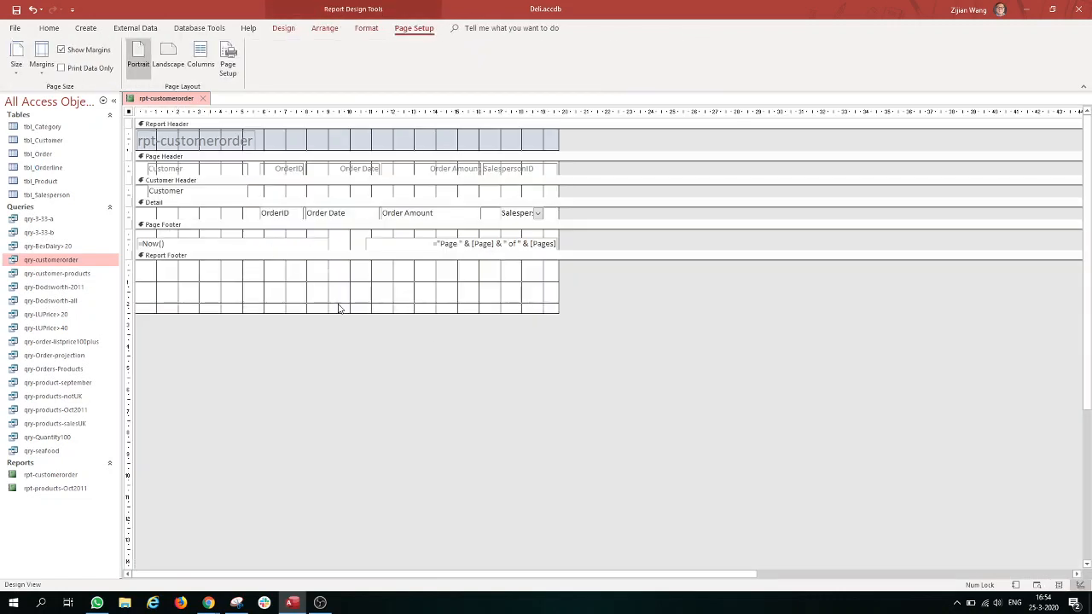
left_click_drag(348, 312, 342, 260)
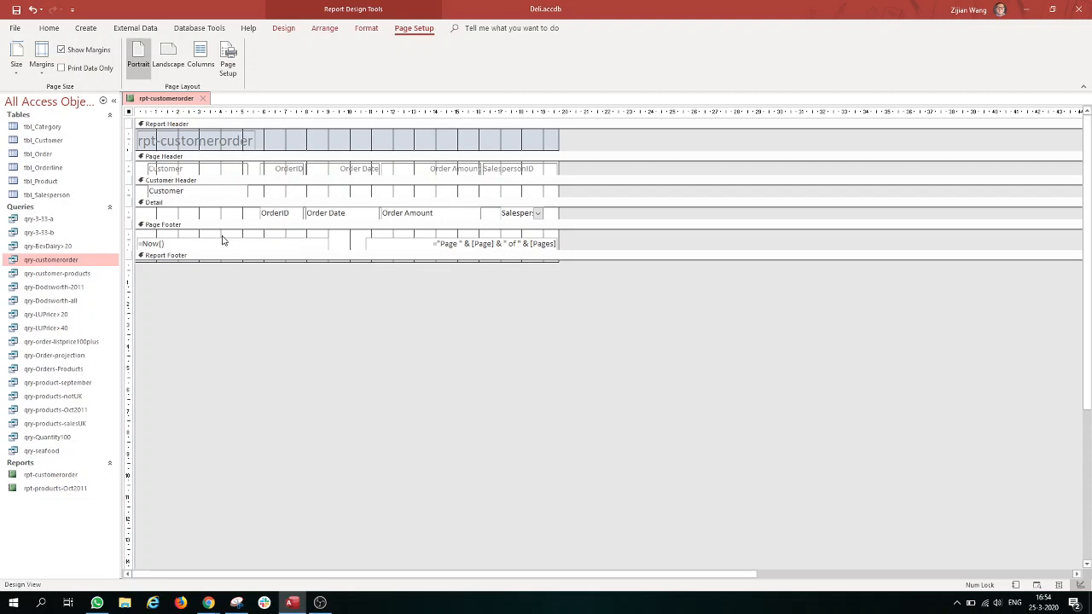
left_click_drag(188, 267, 185, 272)
left_click(174, 260)
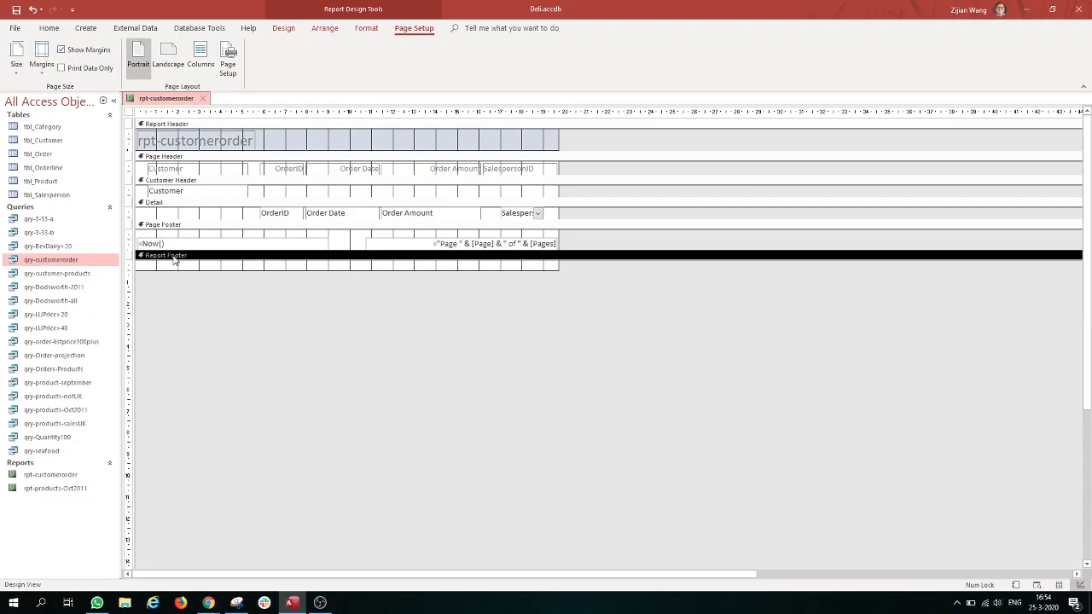
left_click(158, 245)
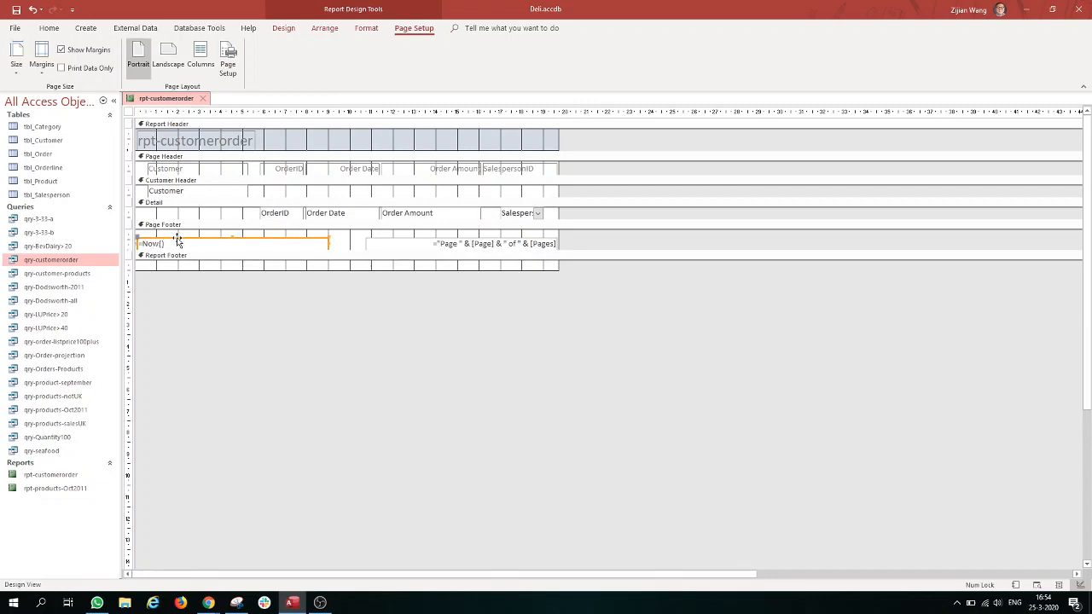
left_click(428, 247)
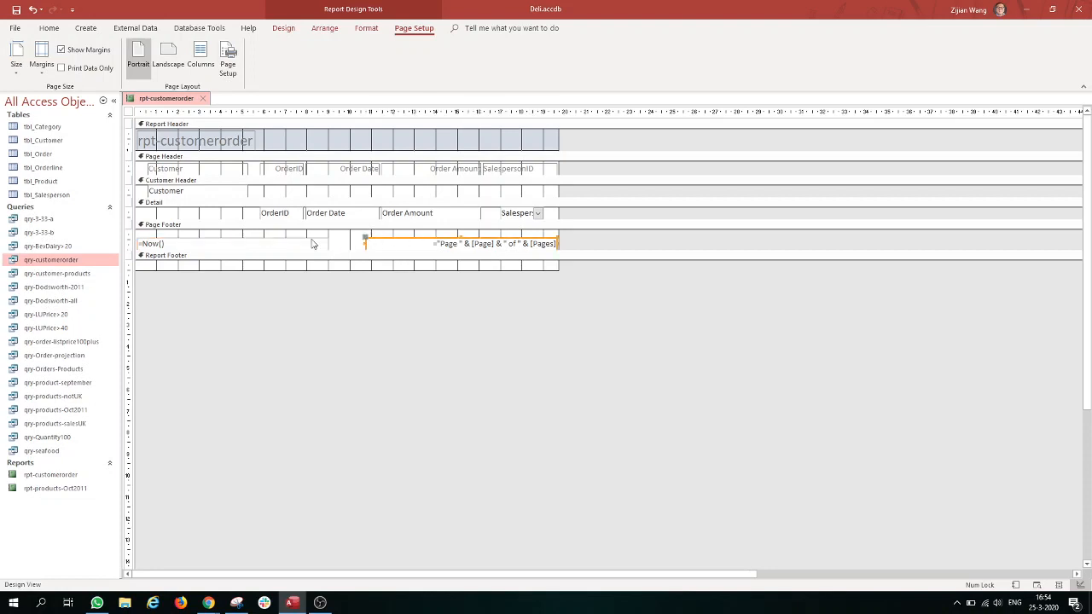
left_click(262, 241)
right_click(262, 239)
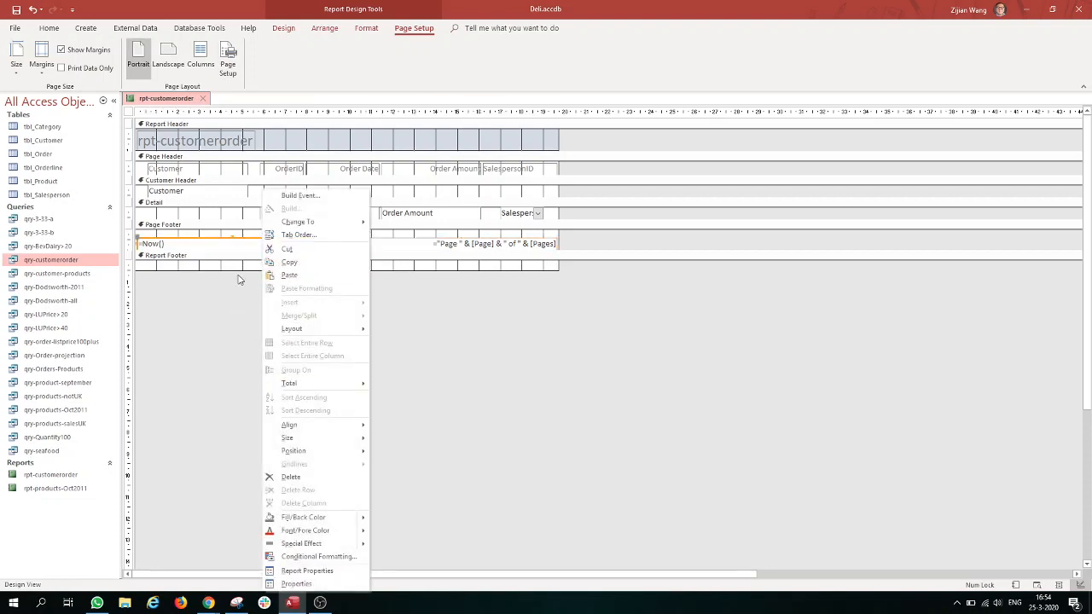
left_click(223, 303)
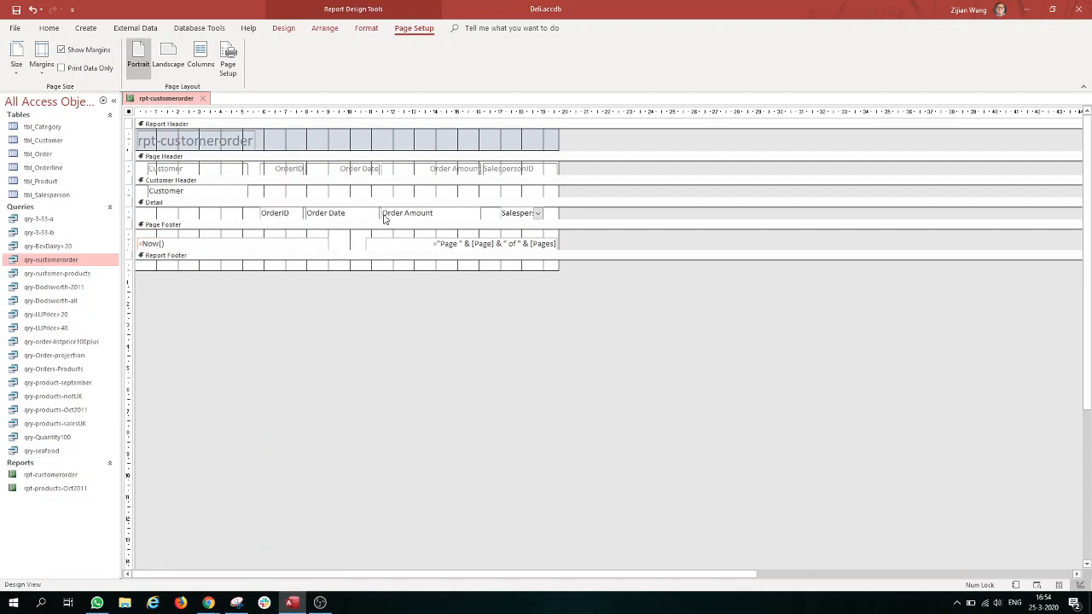
Step: Set the font color of the Order Amount heading in the page header to the orange theme color
left_click(468, 175)
left_click(435, 168)
left_click_drag(423, 168, 498, 169)
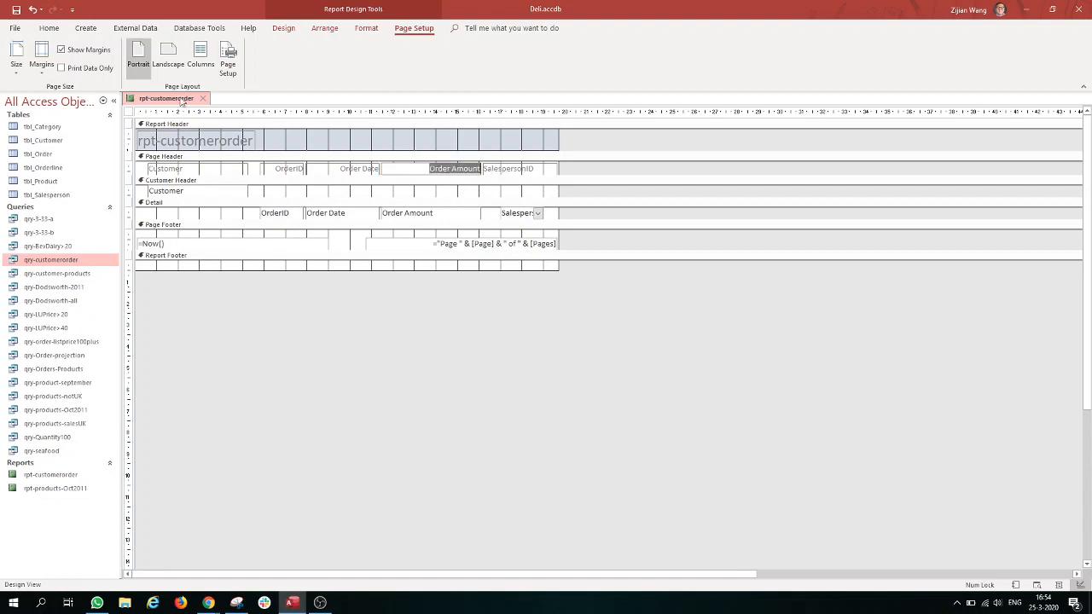
left_click(283, 28)
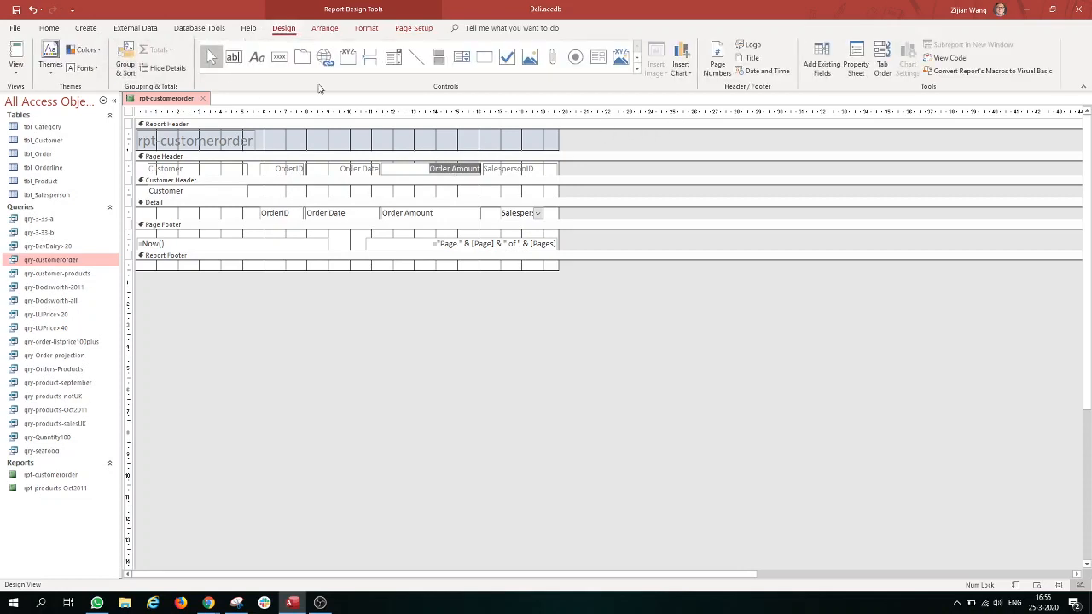
left_click(356, 29)
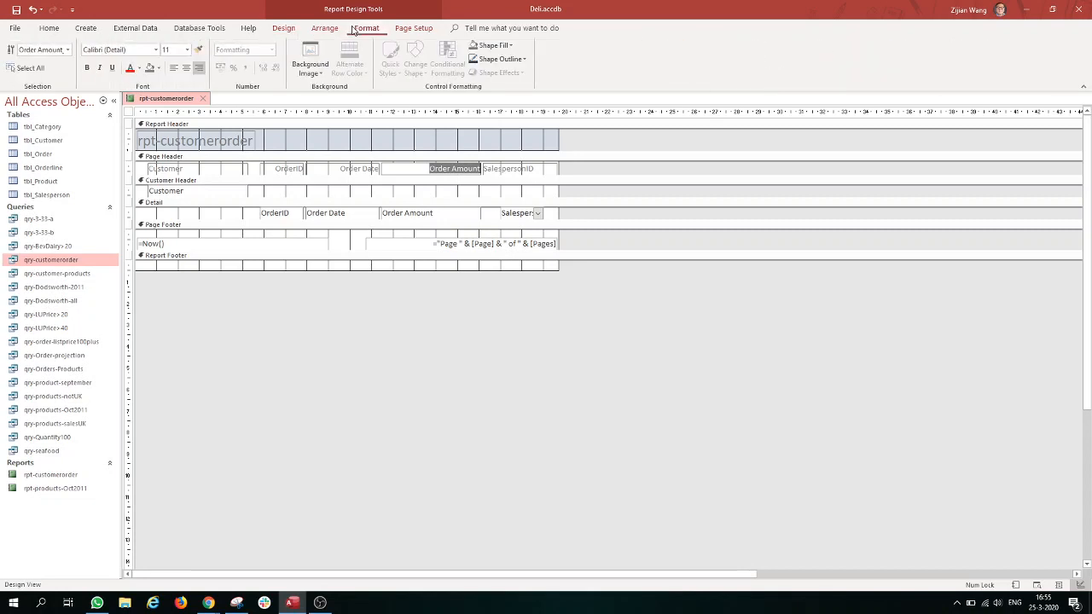
left_click(139, 68)
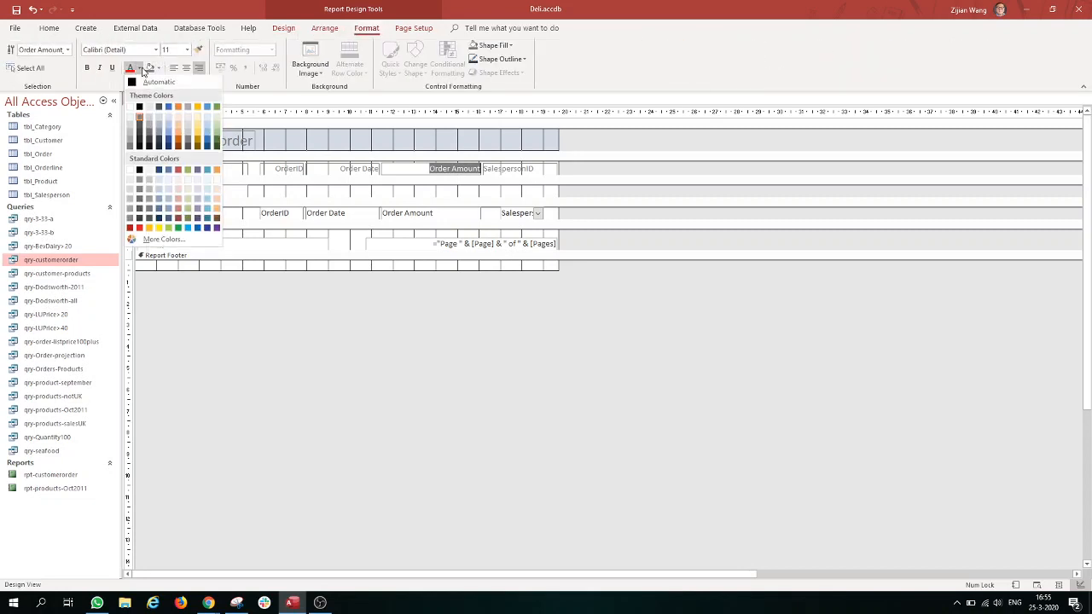
left_click(177, 107)
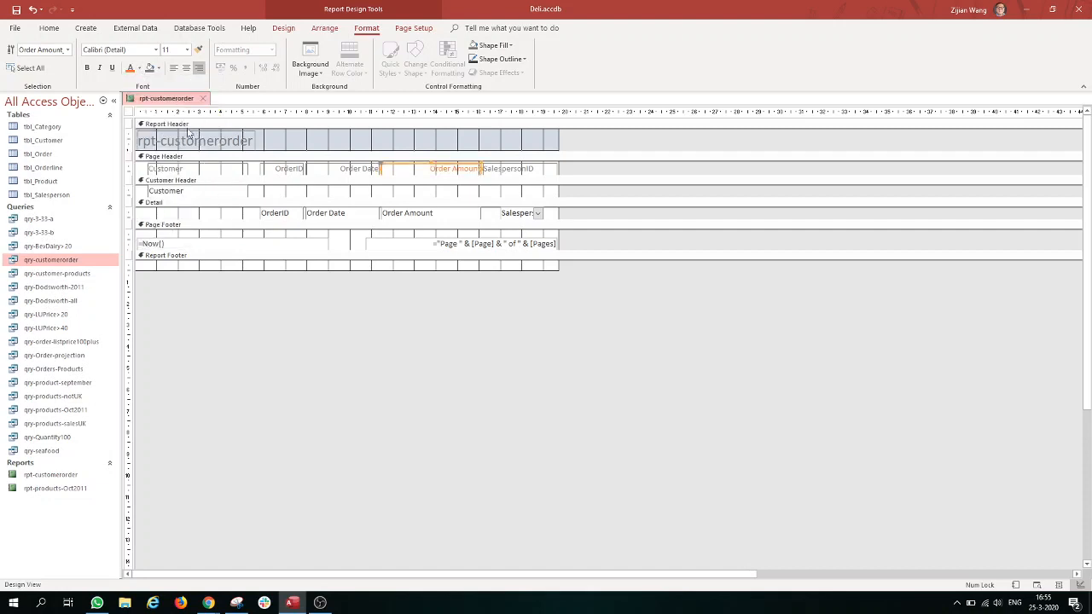
Step: Narrow the Order Date heading in the page header by about 1 cm from its right edge
left_click(496, 169)
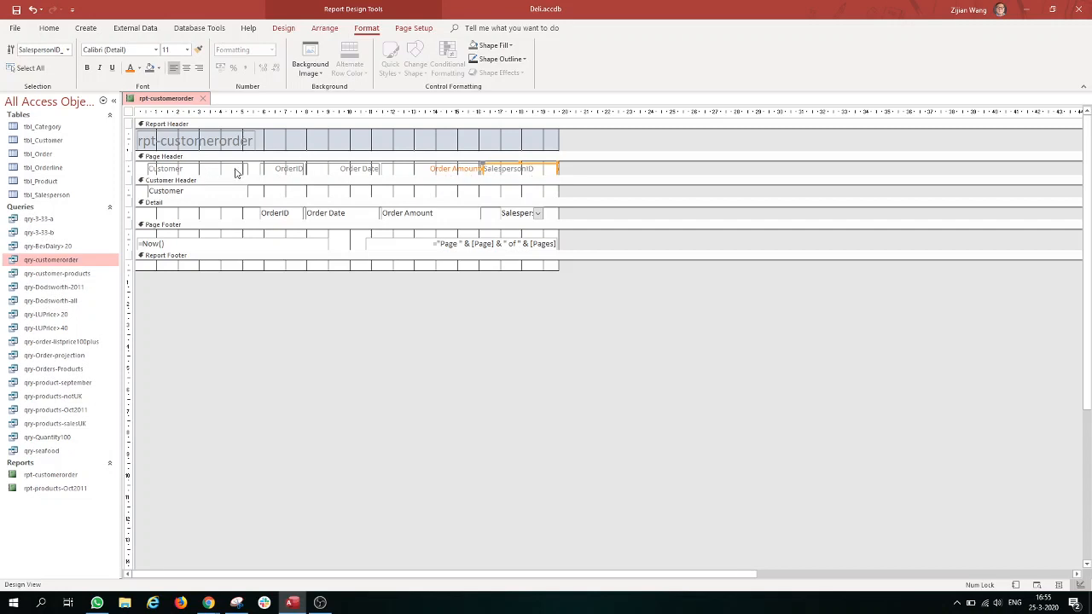
left_click(375, 168)
left_click_drag(378, 168, 358, 168)
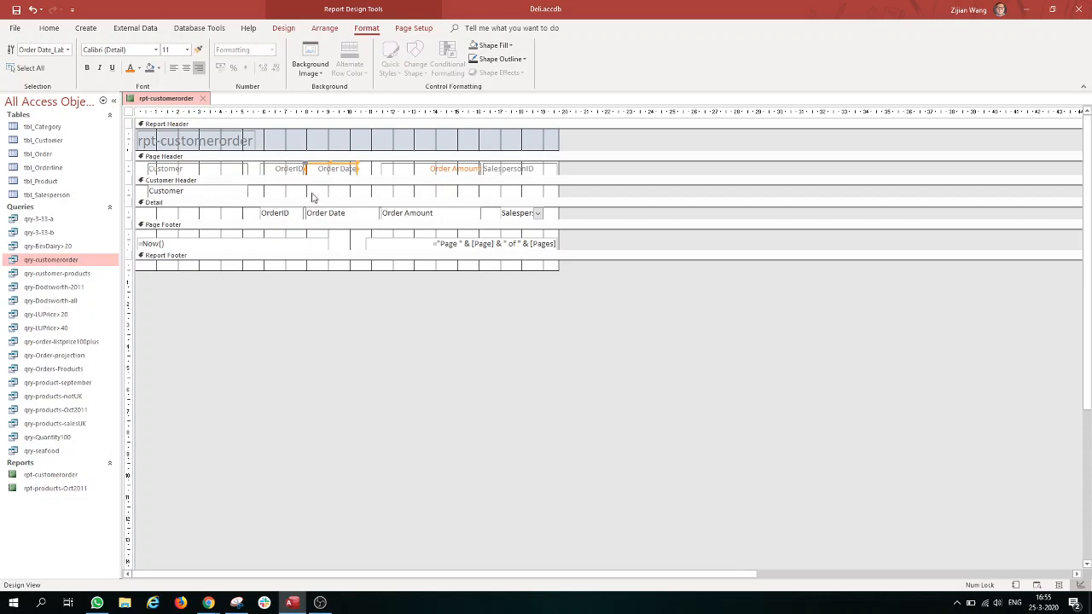
left_click(350, 169)
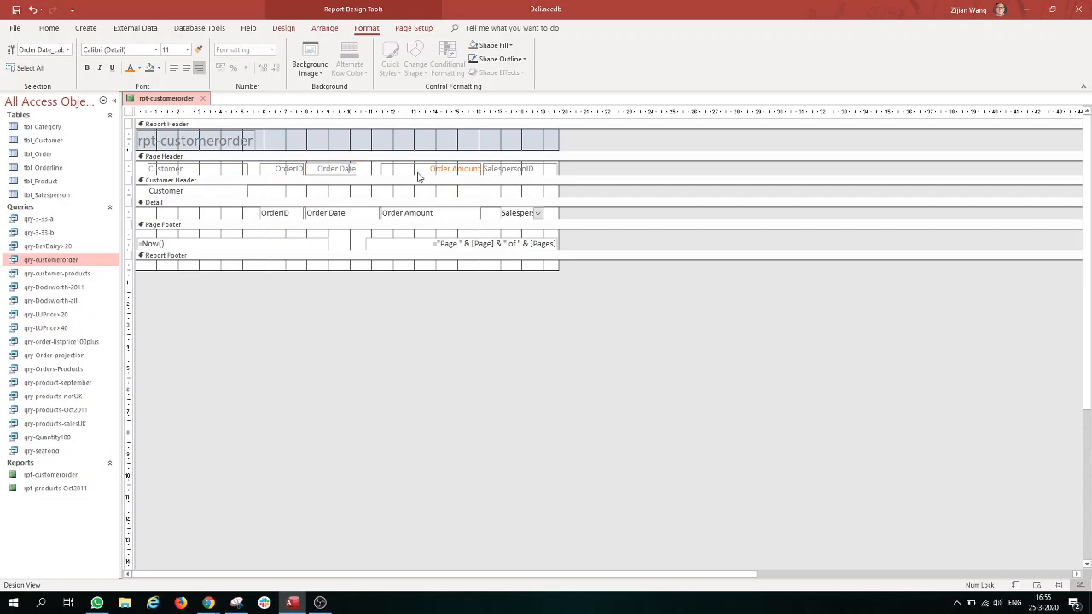
left_click(445, 170)
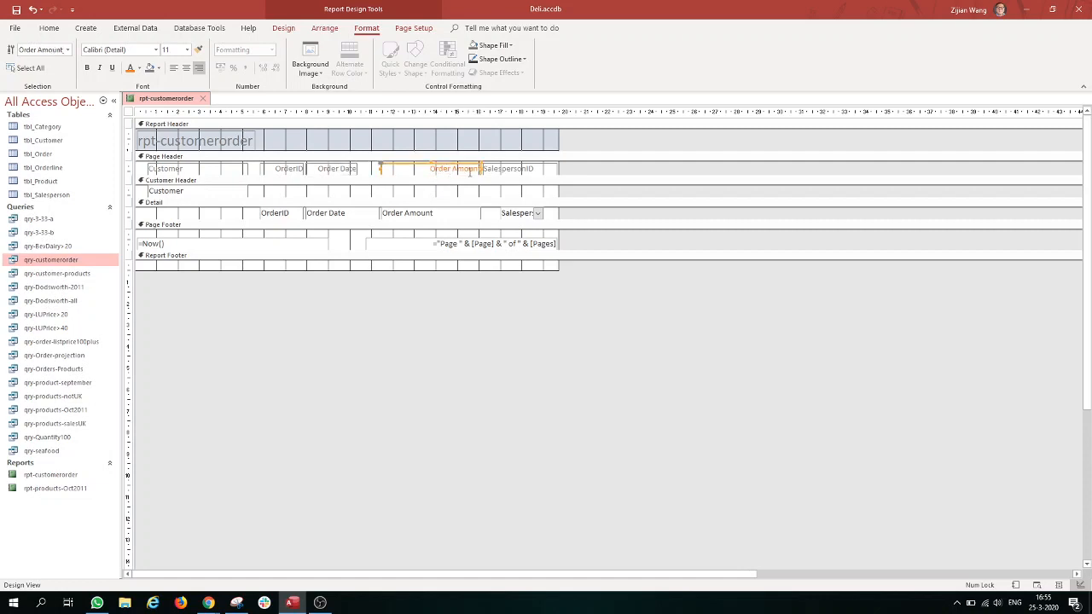
Step: Delete the =Now() date text box from the page footer
left_click(248, 243)
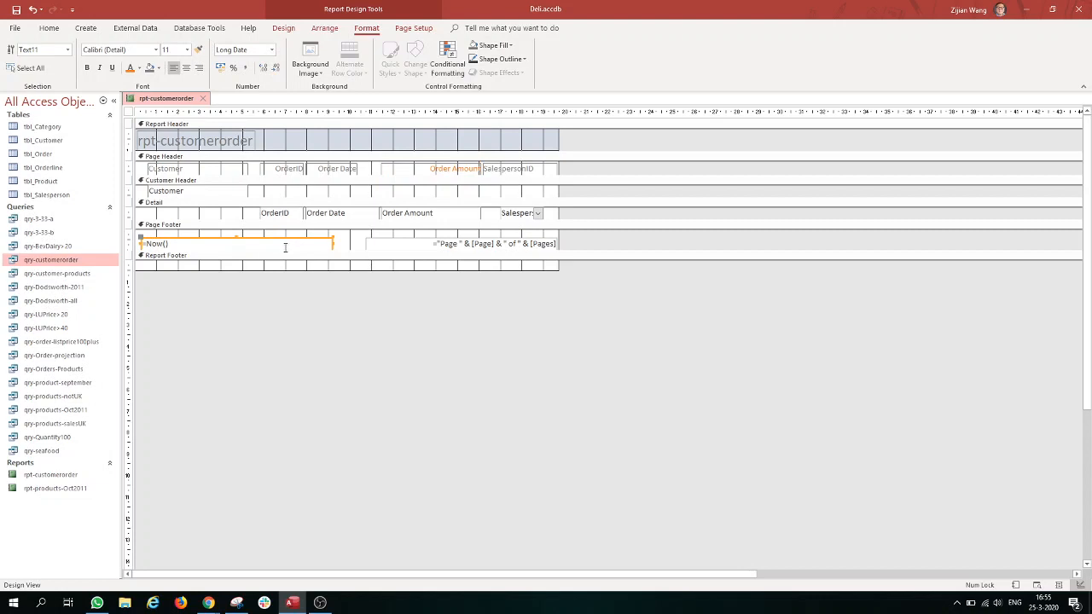
right_click(284, 243)
left_click(325, 480)
Step: Display the report in Report View and check its column headings and the page footer at the end of the report
left_click(50, 29)
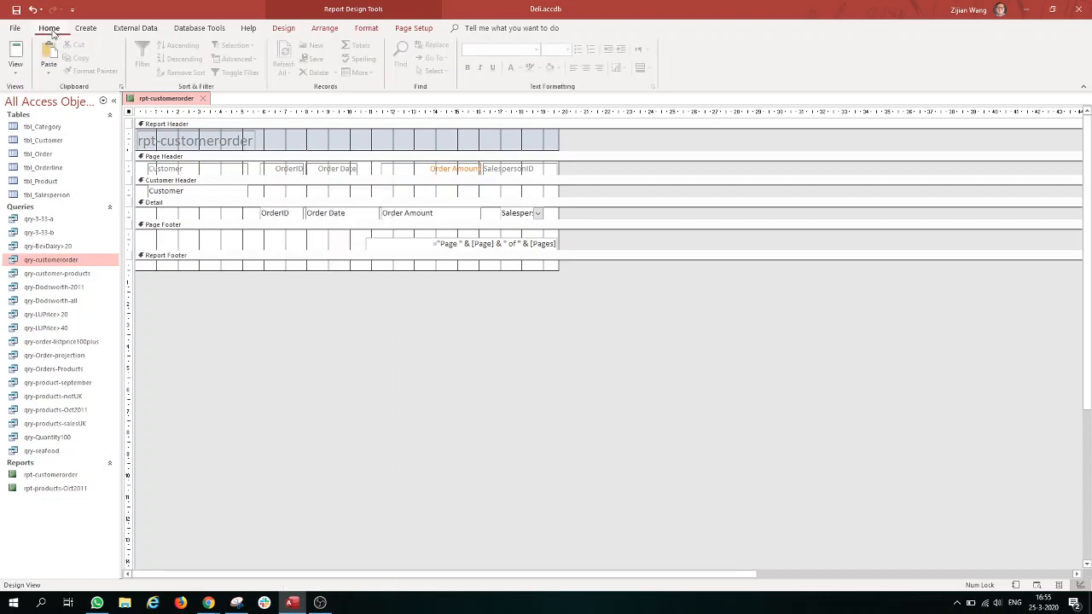
left_click(17, 52)
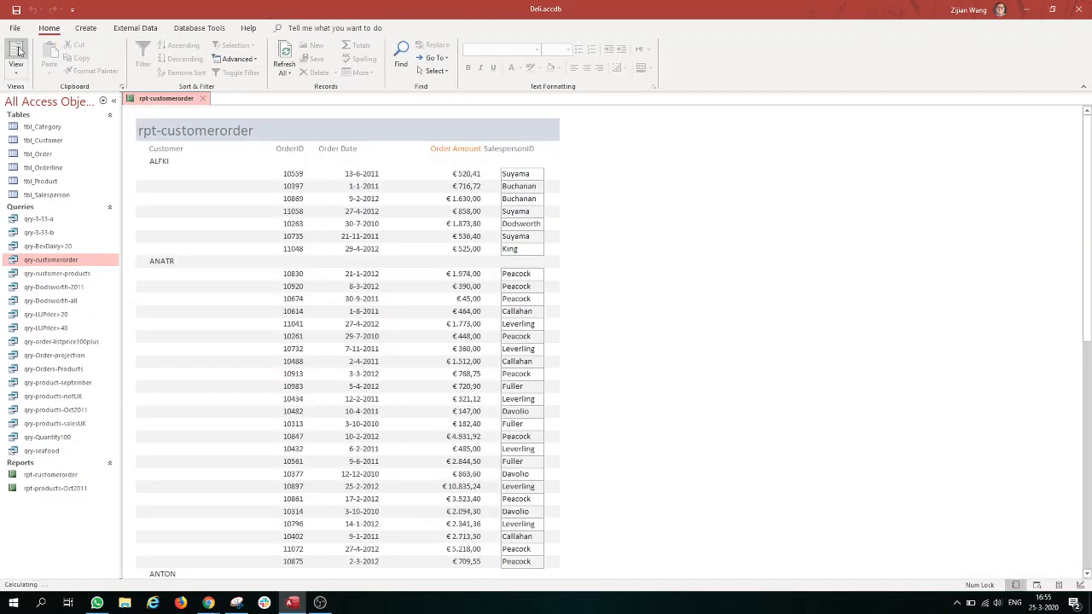
left_click(453, 153)
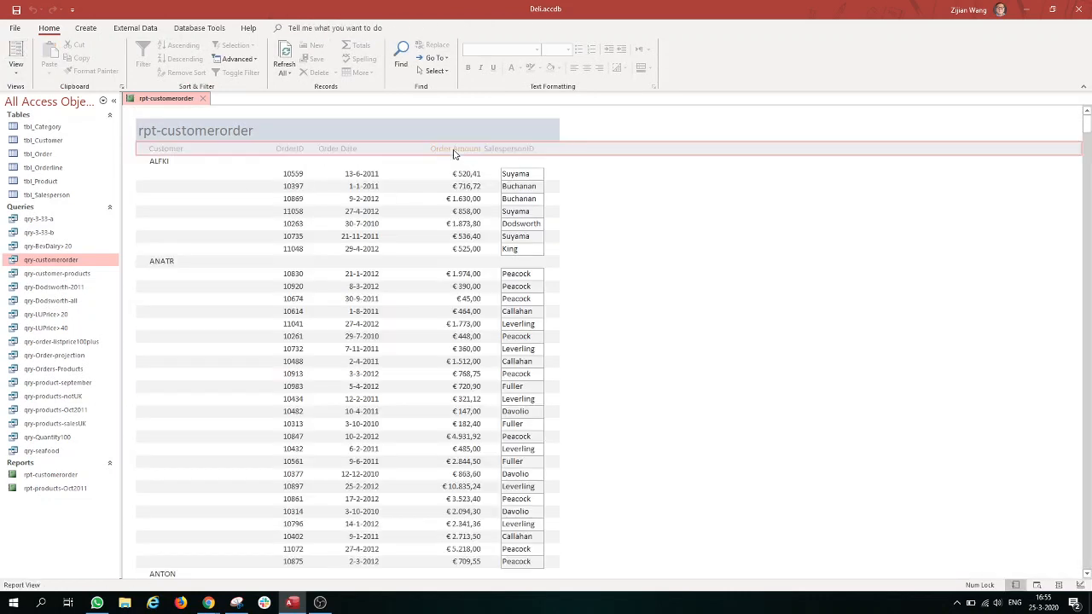
left_click(459, 177)
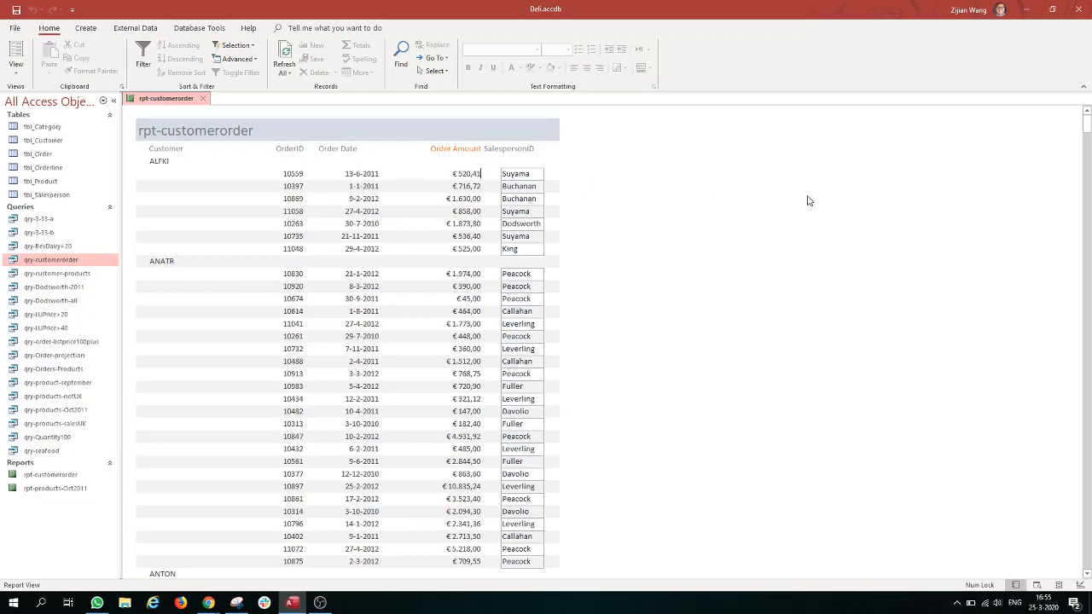
left_click_drag(1087, 124, 1087, 559)
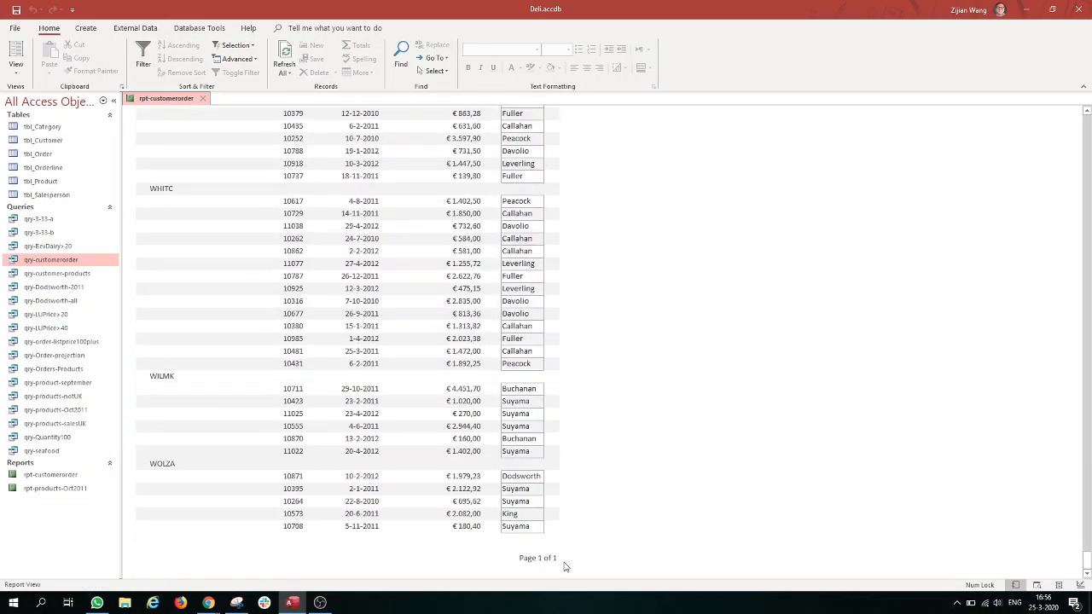
left_click_drag(1088, 559, 1083, 120)
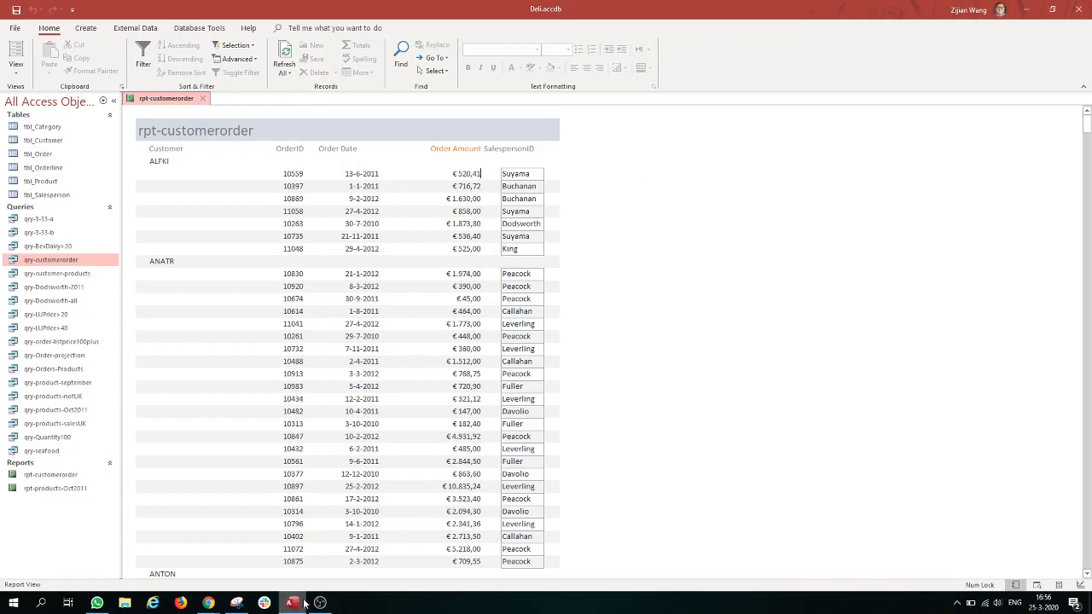
mouse_move(321, 606)
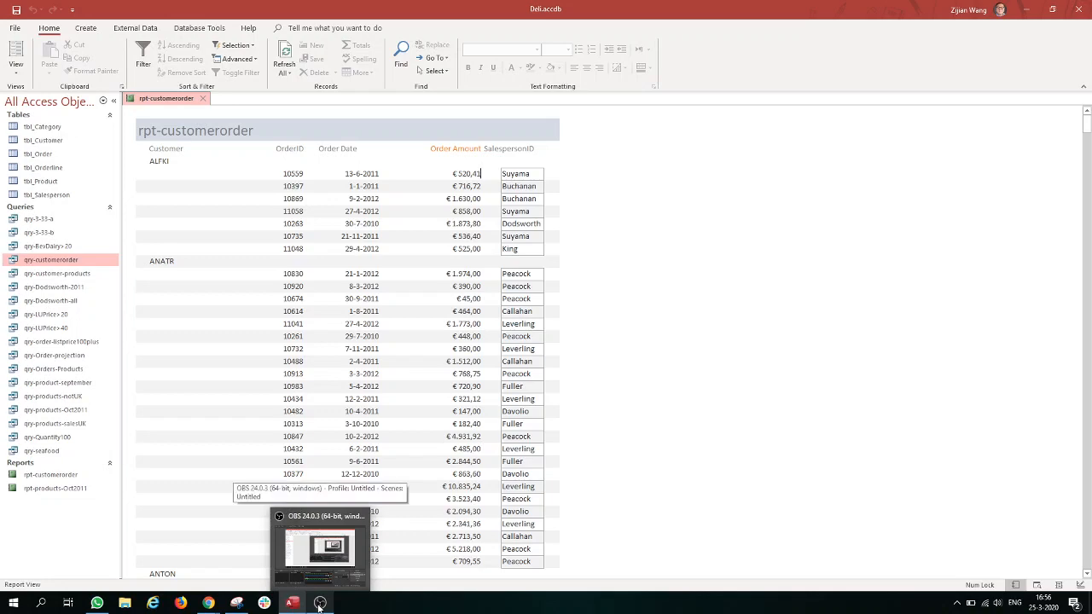
left_click(320, 603)
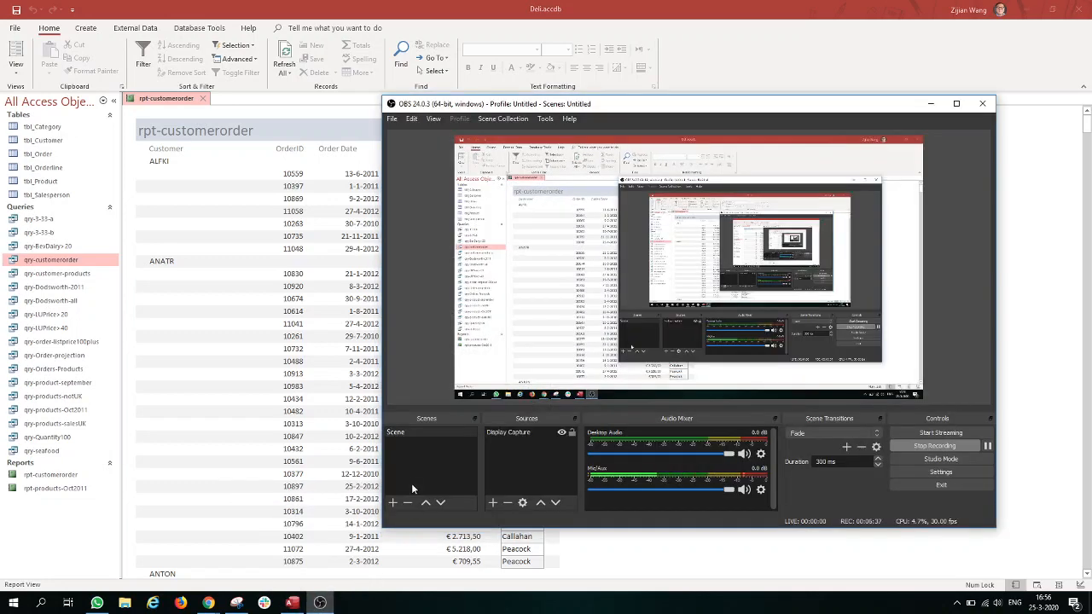